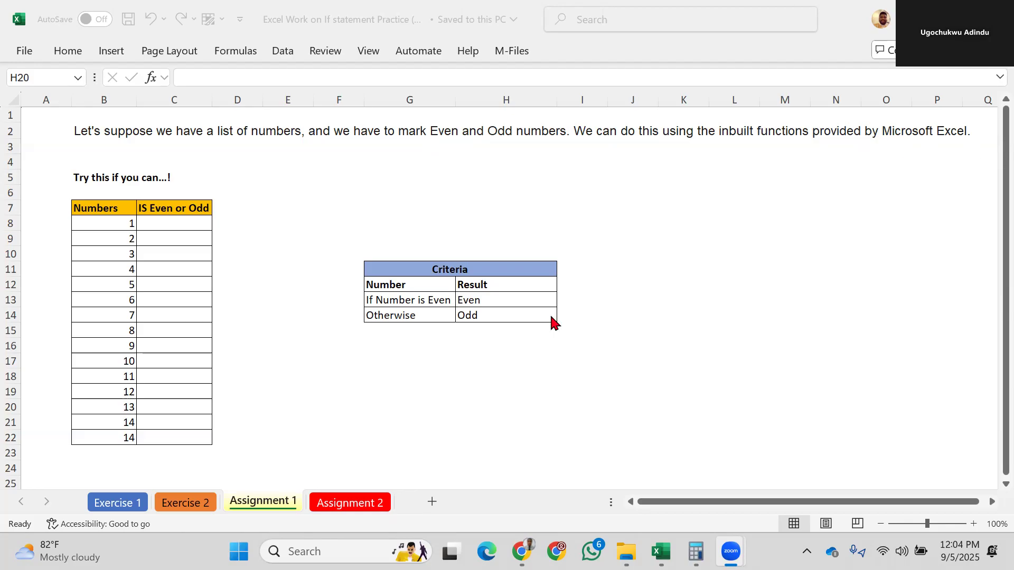
pyautogui.click(165, 222)
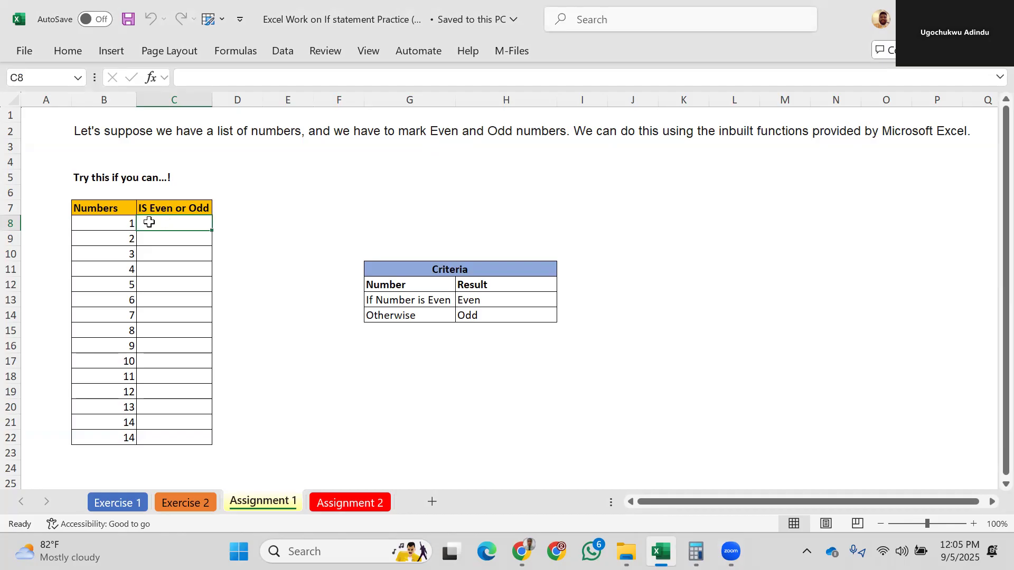
pyautogui.moveTo(122, 222); pyautogui.dragTo(128, 440)
pyautogui.moveTo(175, 223); pyautogui.dragTo(172, 441)
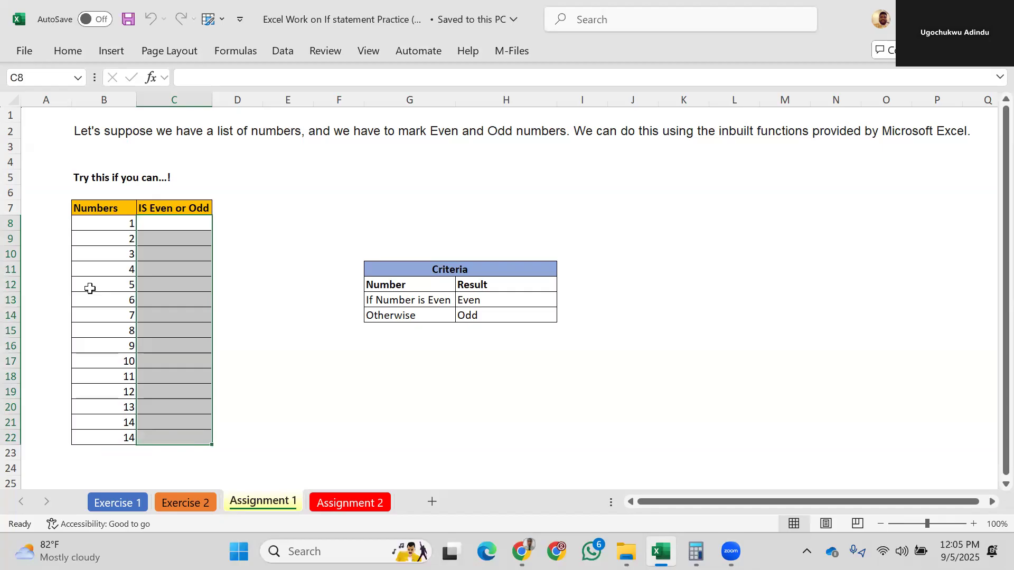
# Step: Copy the number table in B7:C22 to J6 and autofit column K to its header
pyautogui.moveTo(125, 213); pyautogui.dragTo(192, 434)
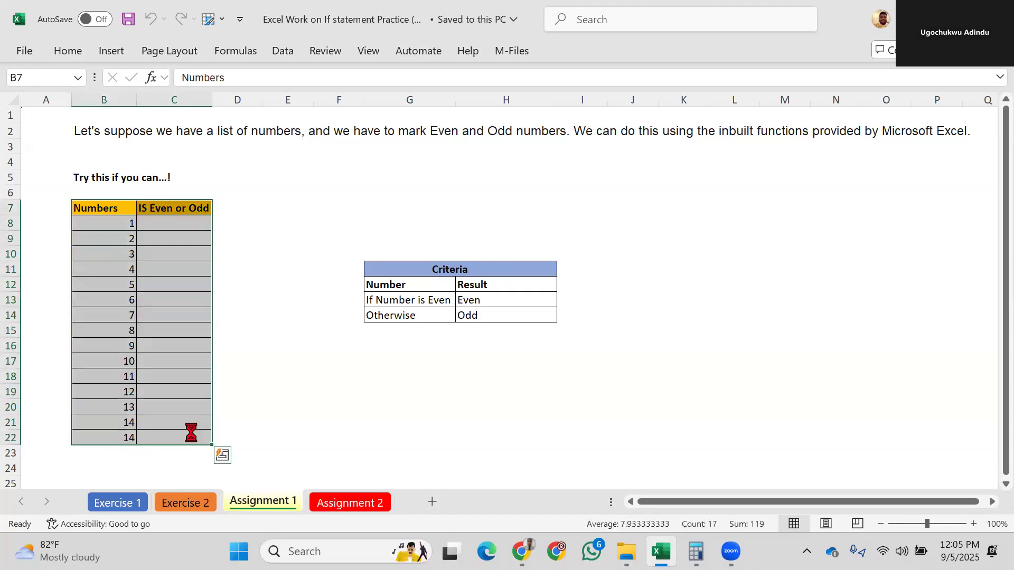
pyautogui.hotkey('ctrl', 'c')
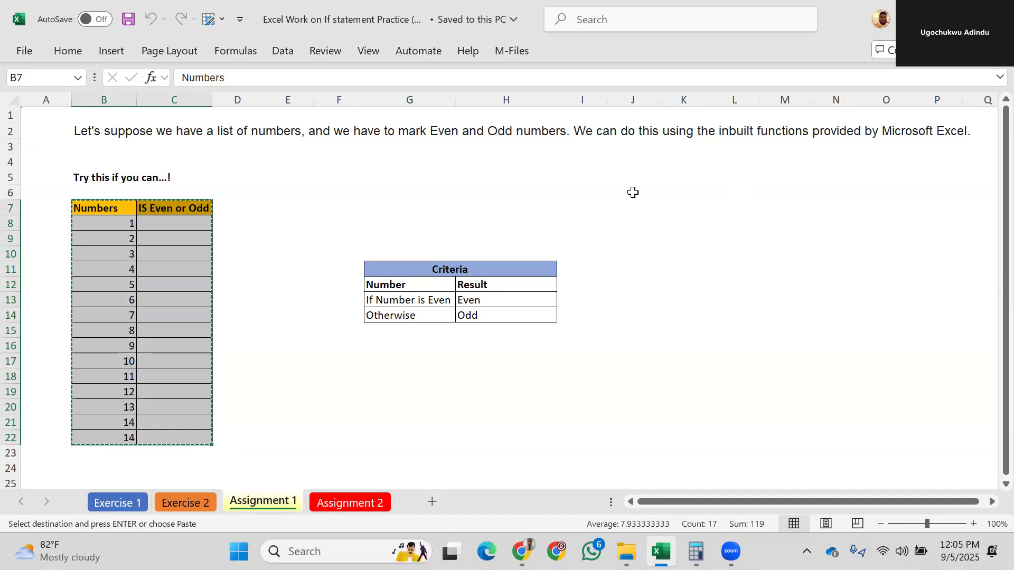
pyautogui.click(636, 194)
pyautogui.hotkey('ctrl', 'v')
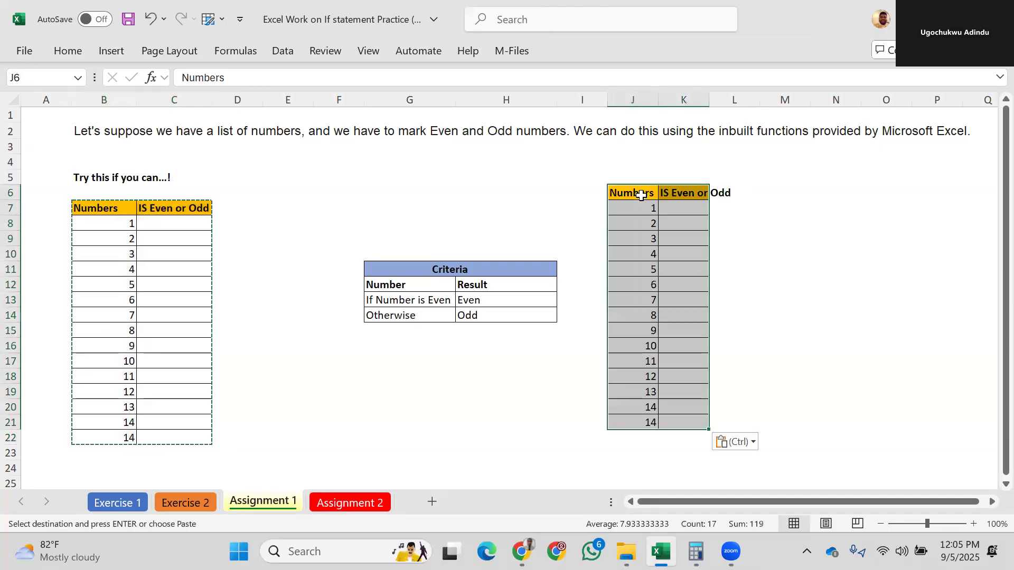
pyautogui.moveTo(709, 98); pyautogui.dragTo(710, 96)
pyautogui.doubleClick(710, 97)
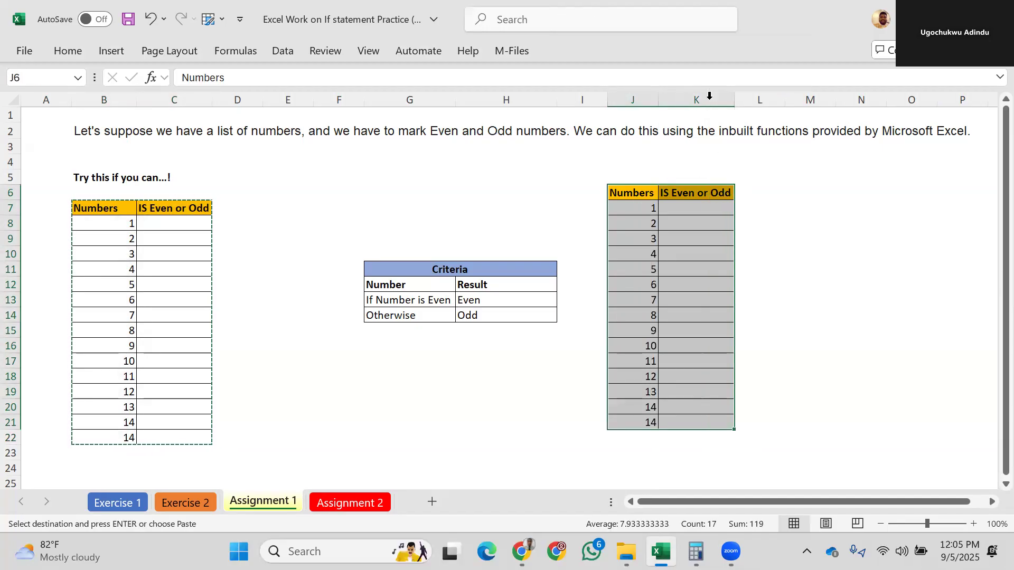
# Step: Paste a second copy of the number table at M6 and autofit column N to its header
pyautogui.click(823, 191)
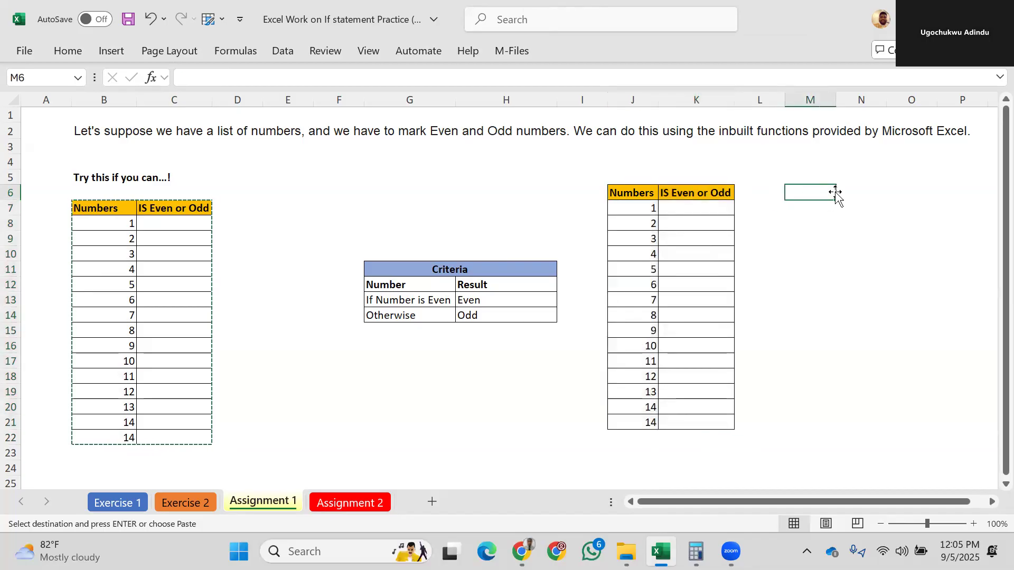
pyautogui.click(840, 192)
pyautogui.click(824, 192)
pyautogui.hotkey('ctrl', 'v')
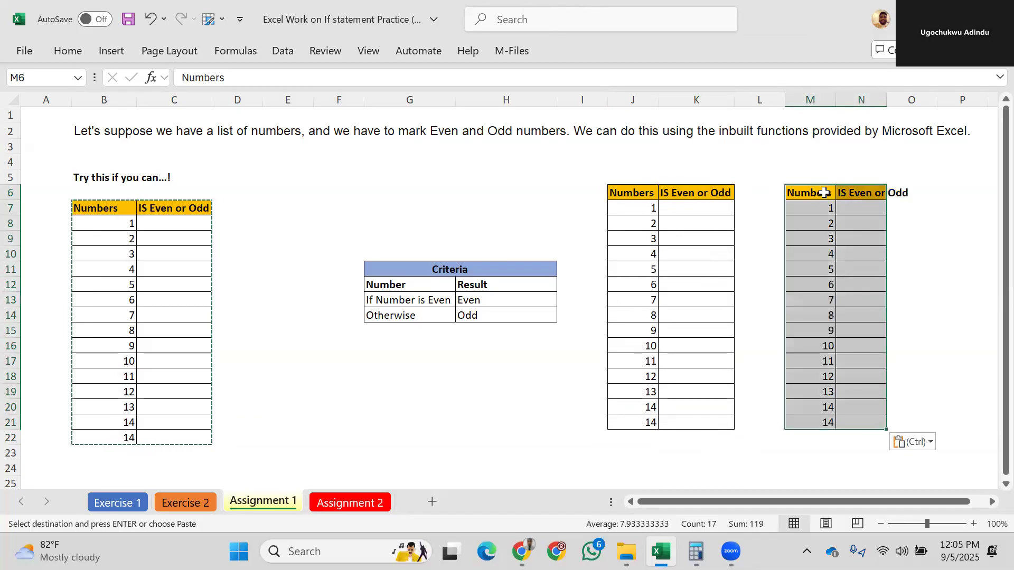
pyautogui.doubleClick(886, 98)
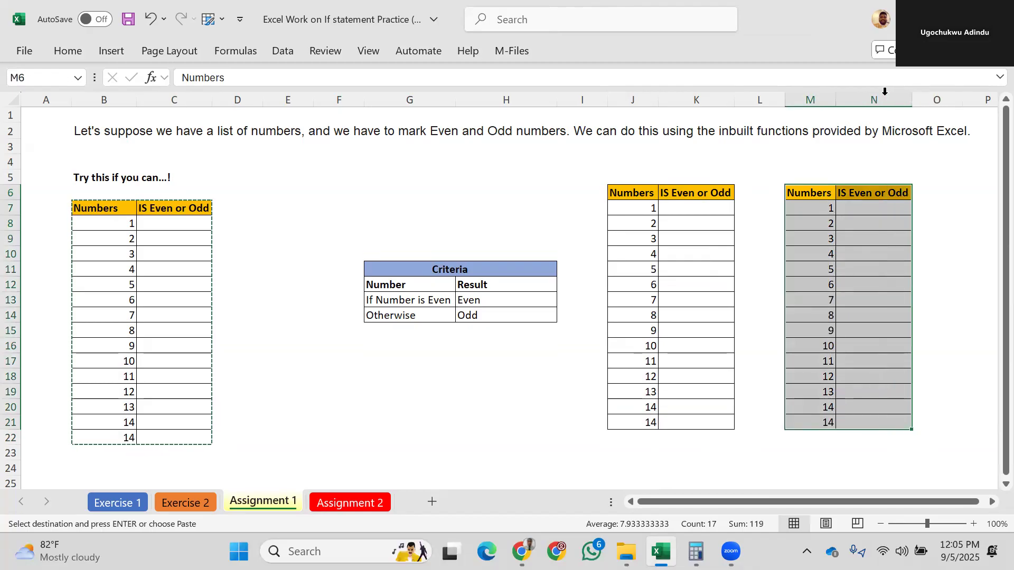
# Step: Write the note "MOD" in cell F5 and its meaning "modular arithmetic" in G5
pyautogui.doubleClick(352, 206)
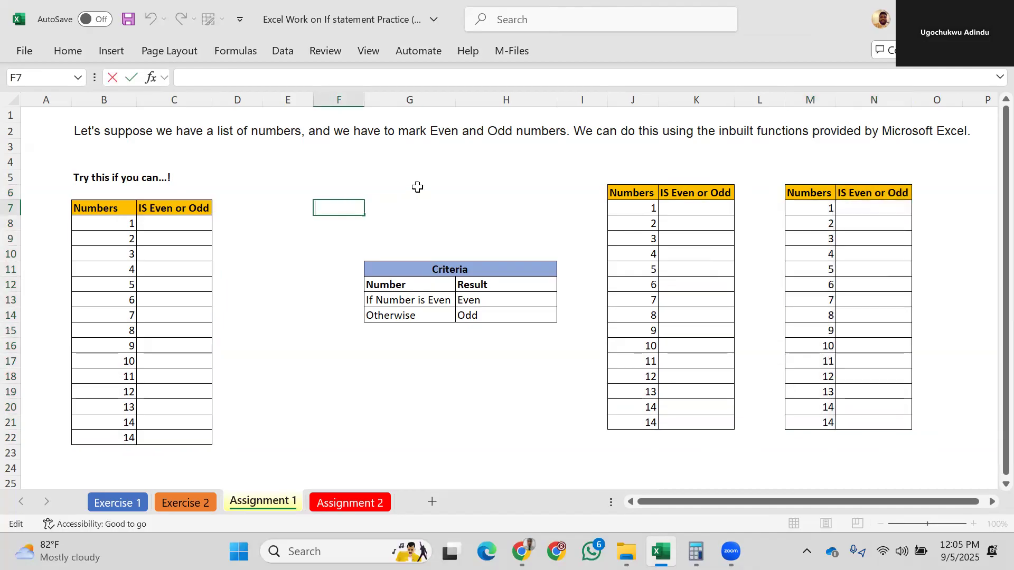
pyautogui.click(343, 172)
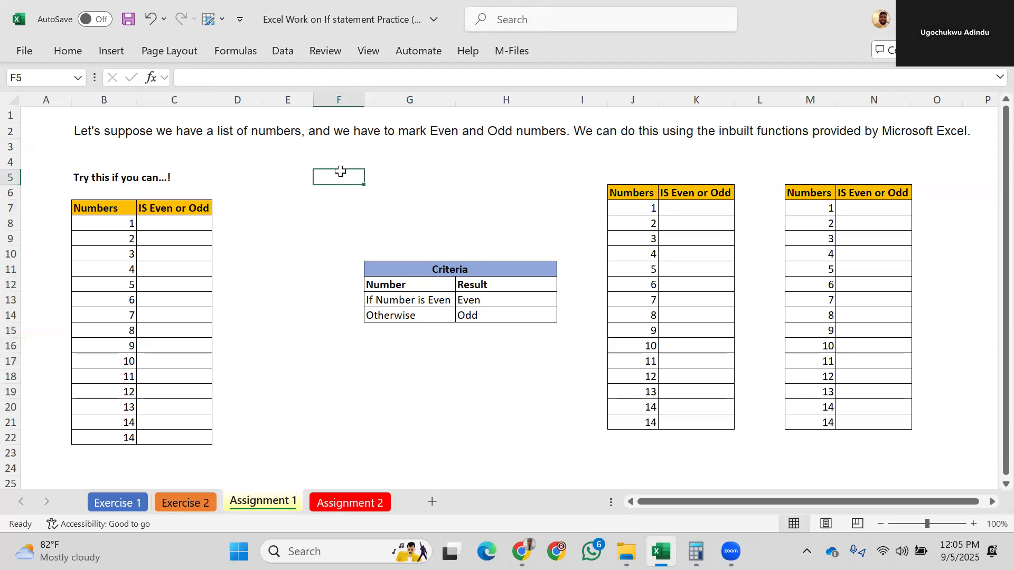
pyautogui.write('MOD')
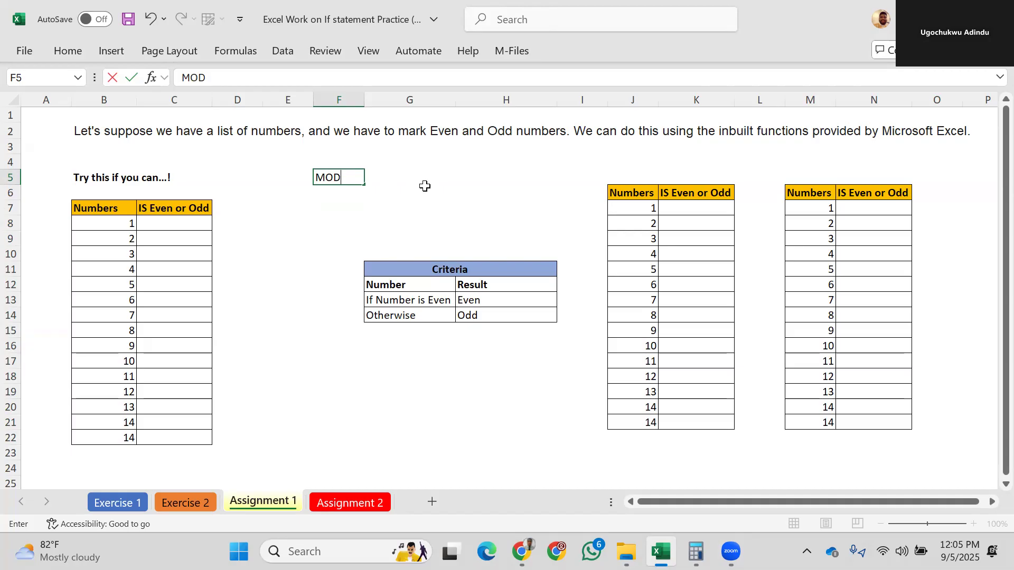
pyautogui.click(428, 178)
pyautogui.write('modular arith')
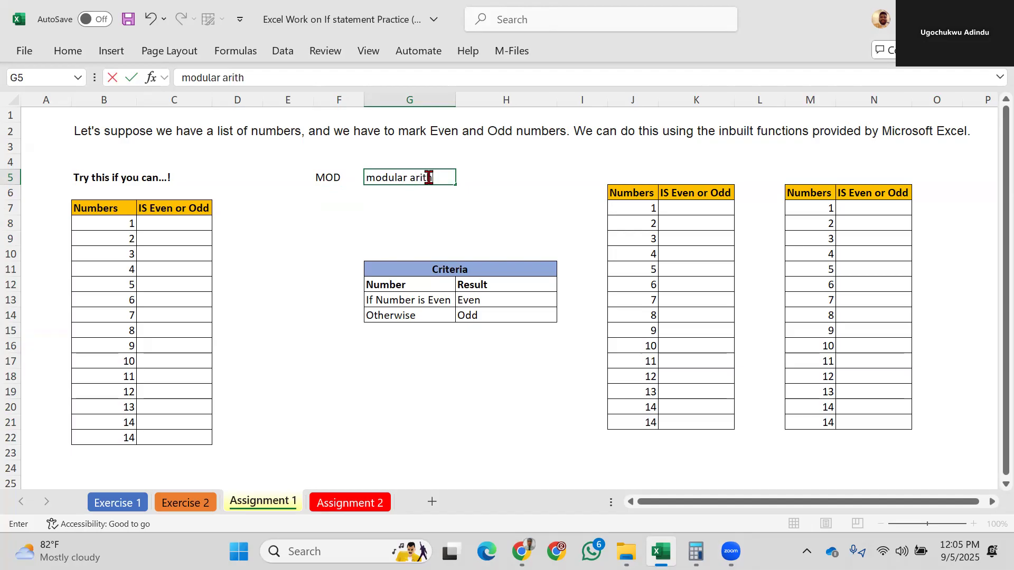
pyautogui.write('netic')
pyautogui.click(435, 177)
pyautogui.press('BackSpace')
pyautogui.write('m')
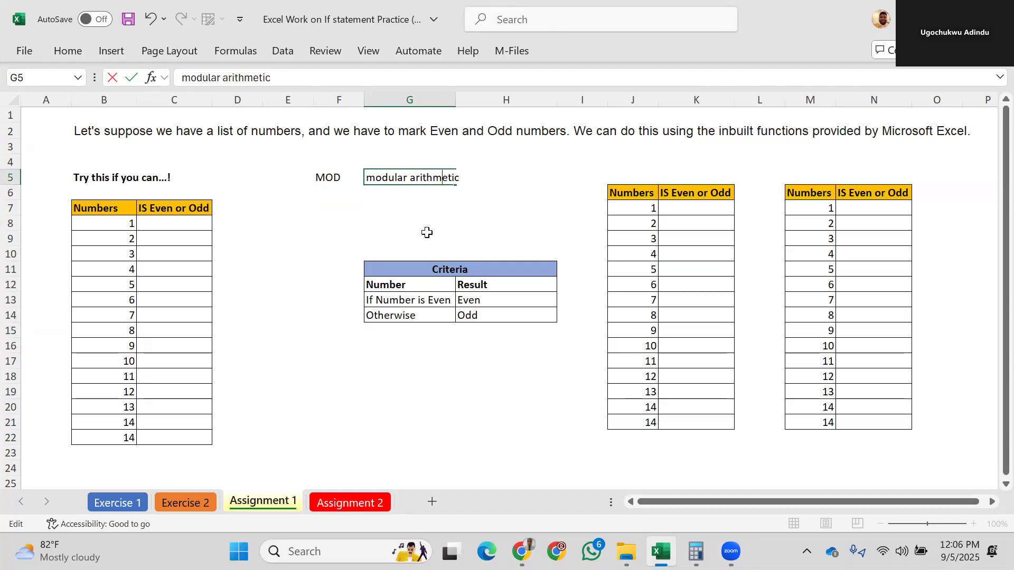
pyautogui.click(465, 209)
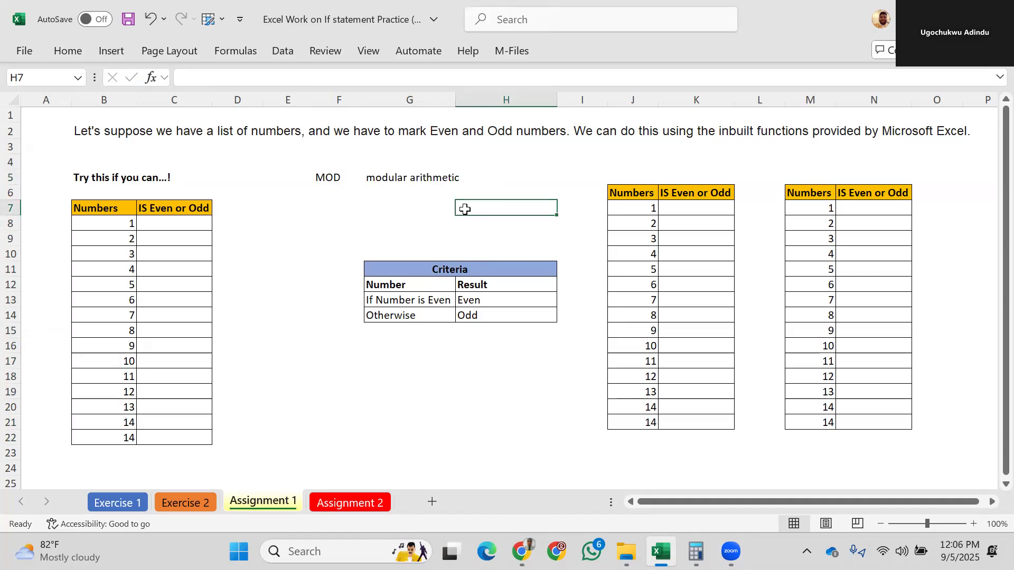
# Step: Add the example "10 mod 2" in cell F7 with its result 0 in G7
pyautogui.click(328, 207)
pyautogui.write('10')
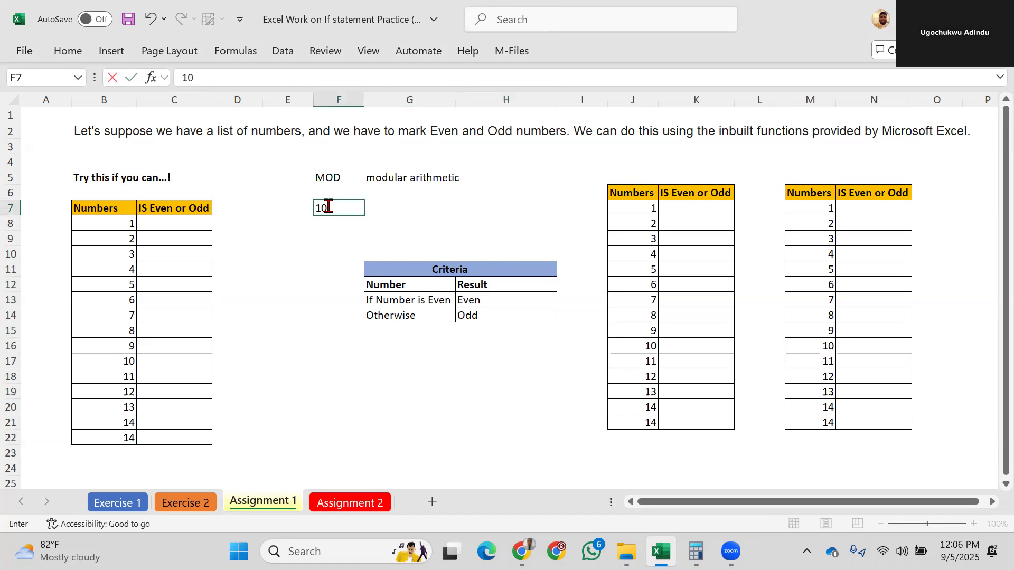
pyautogui.write(' mod 2')
pyautogui.click(389, 208)
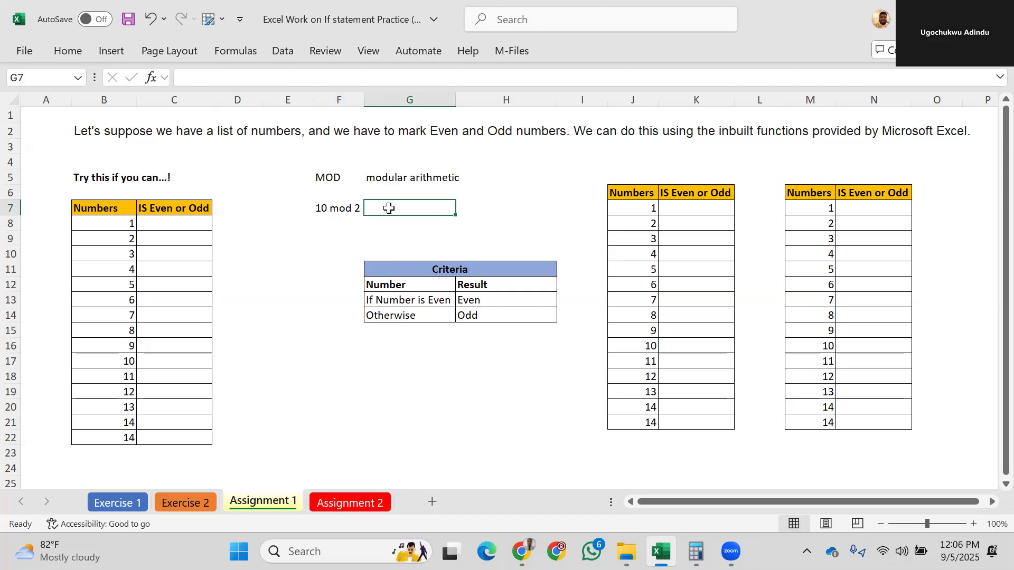
pyautogui.write('0')
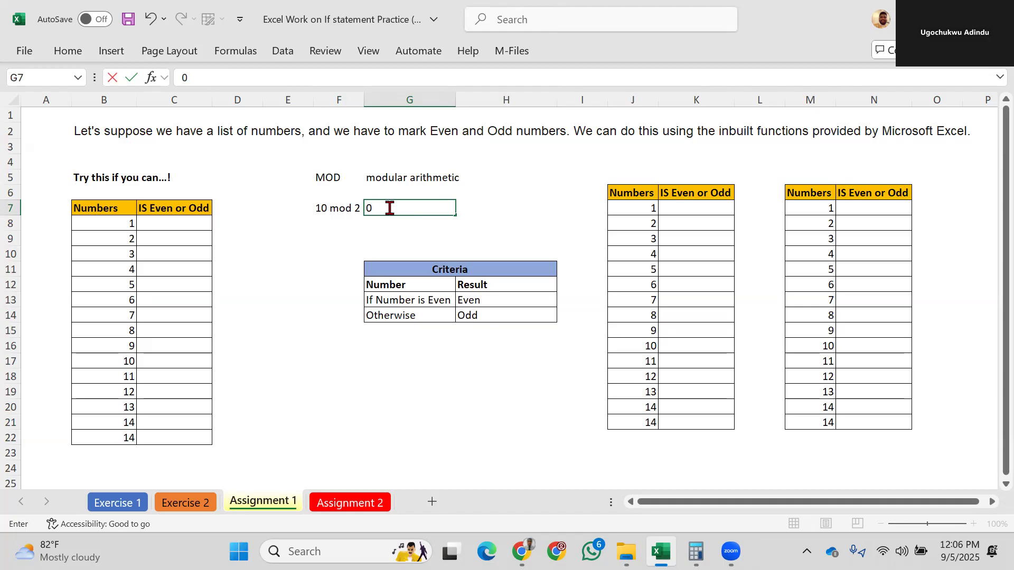
# Step: Add the example "5 mod 2" in cell F8 with its result 1 in G8
pyautogui.click(332, 221)
pyautogui.write('5')
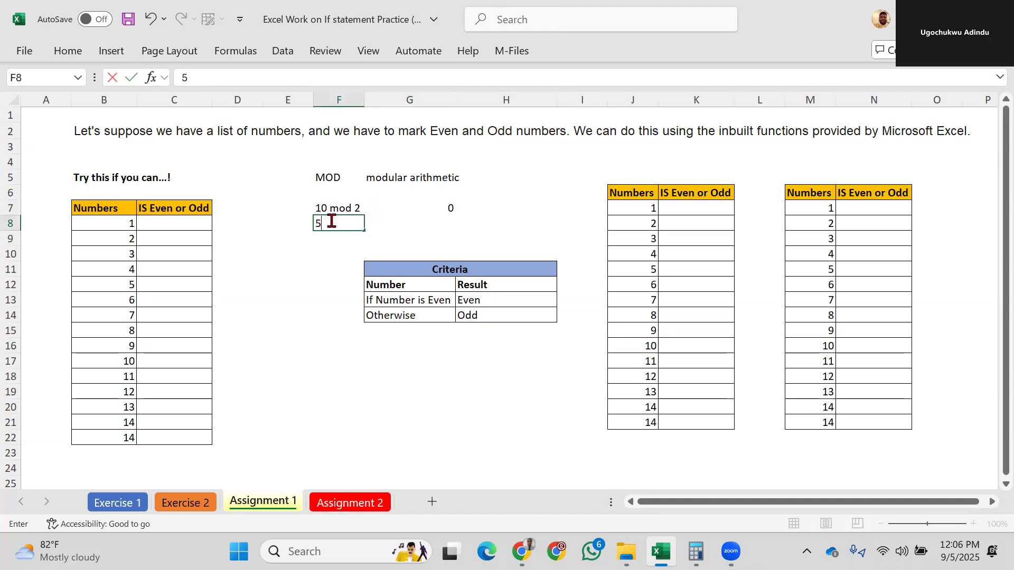
pyautogui.write(' mod 2')
pyautogui.click(402, 223)
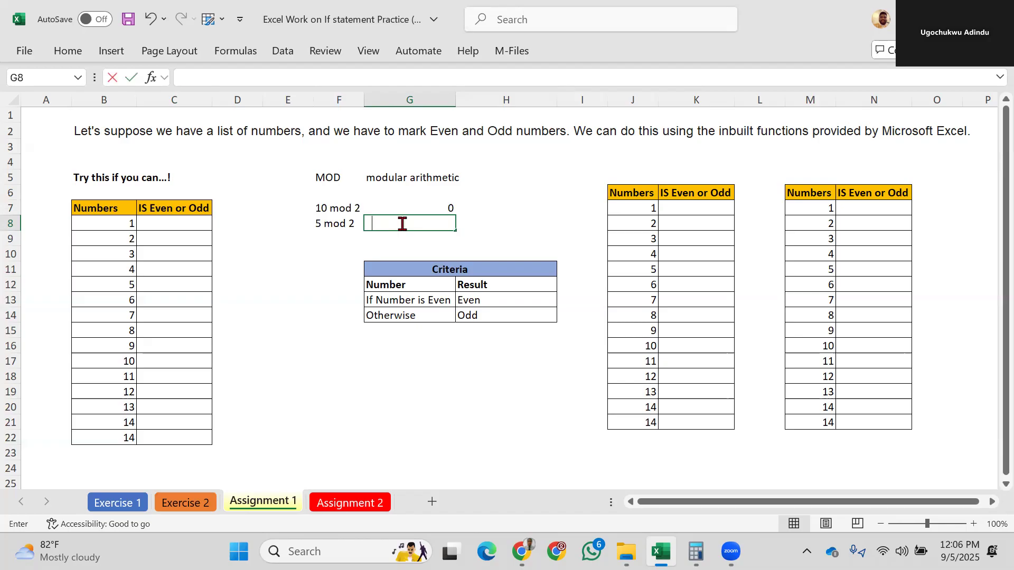
pyautogui.write('1')
pyautogui.click(485, 225)
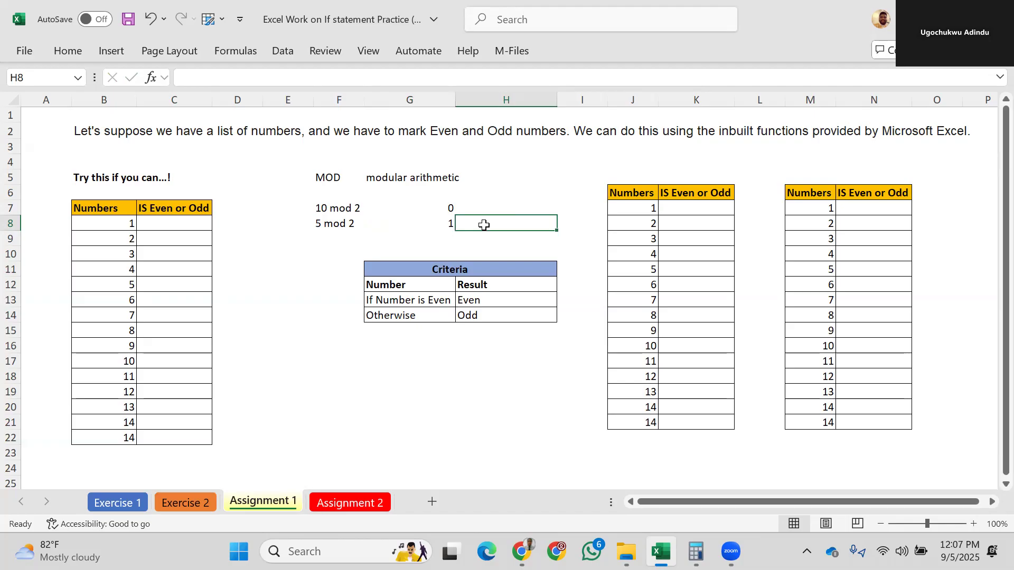
pyautogui.moveTo(267, 244); pyautogui.dragTo(201, 211)
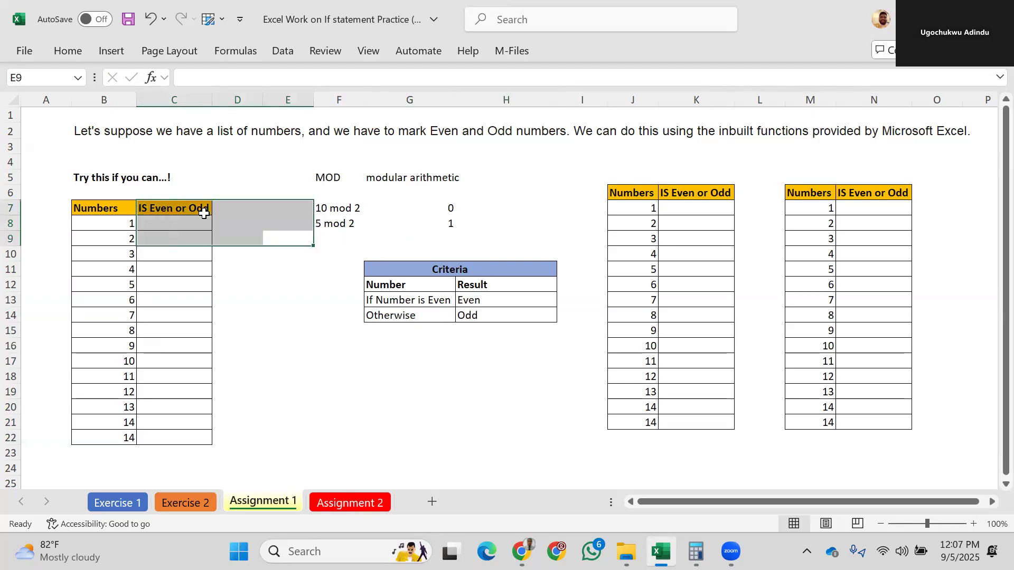
pyautogui.click(191, 214)
pyautogui.click(179, 223)
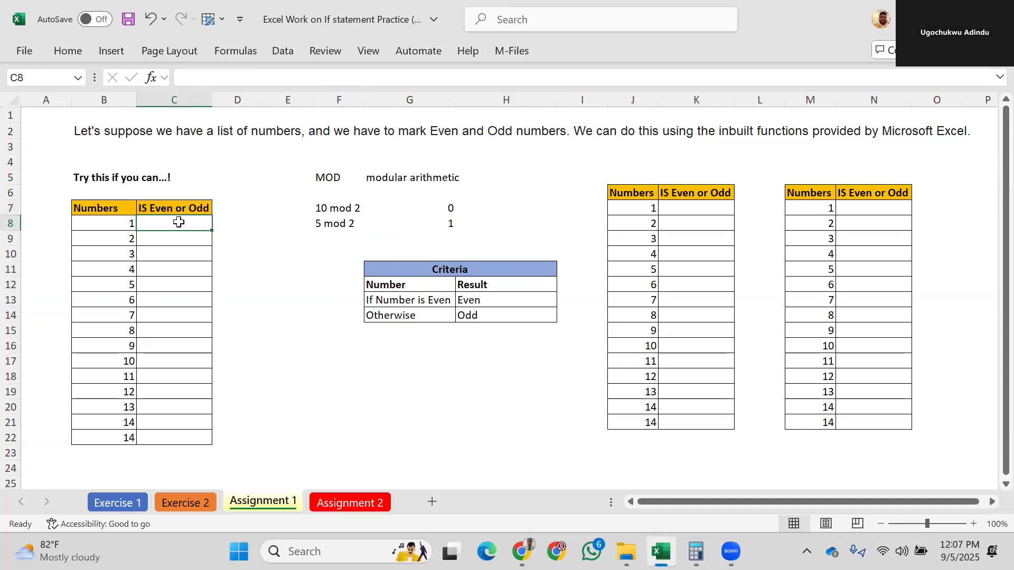
pyautogui.click(102, 225)
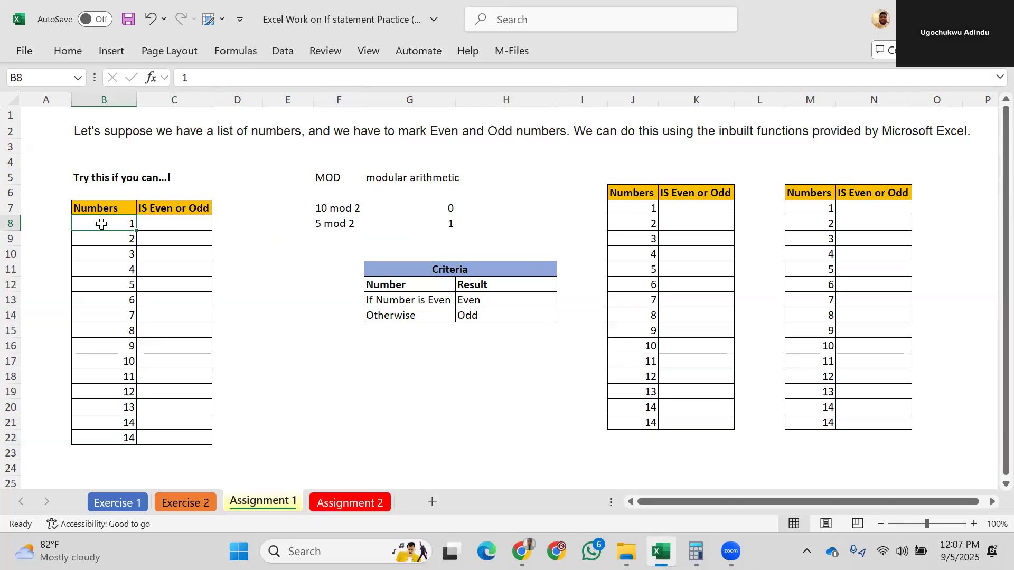
# Step: Enter the formula =IF(MOD(B8,2)=1,"Odd","Even") in cell C8 of the first number table
pyautogui.click(175, 226)
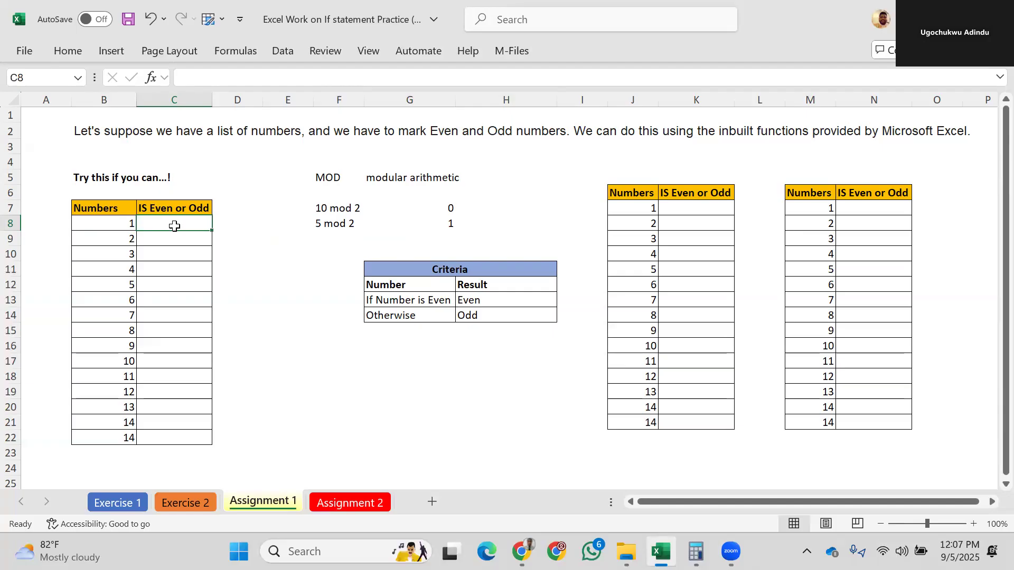
pyautogui.write('=if')
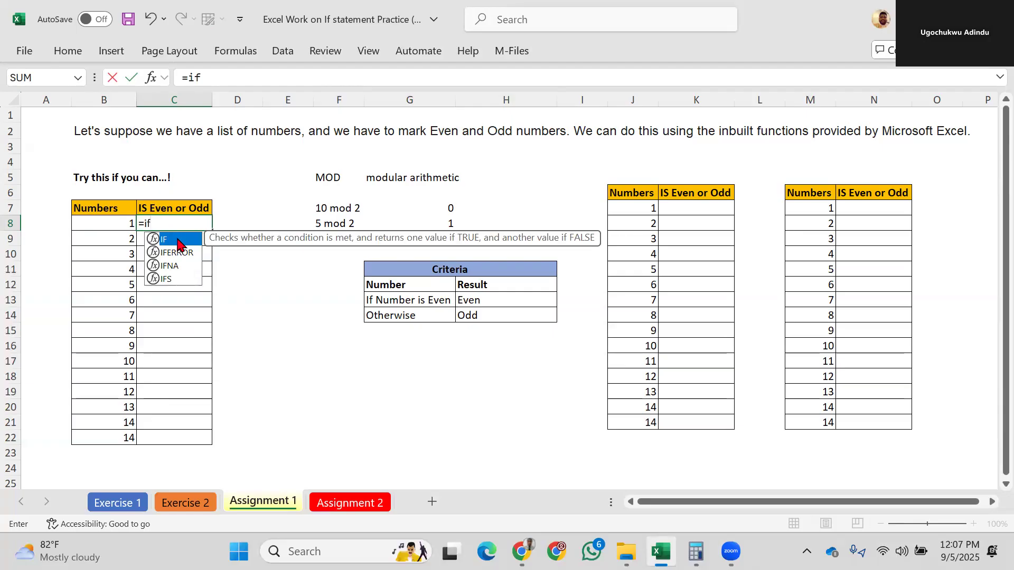
pyautogui.doubleClick(179, 240)
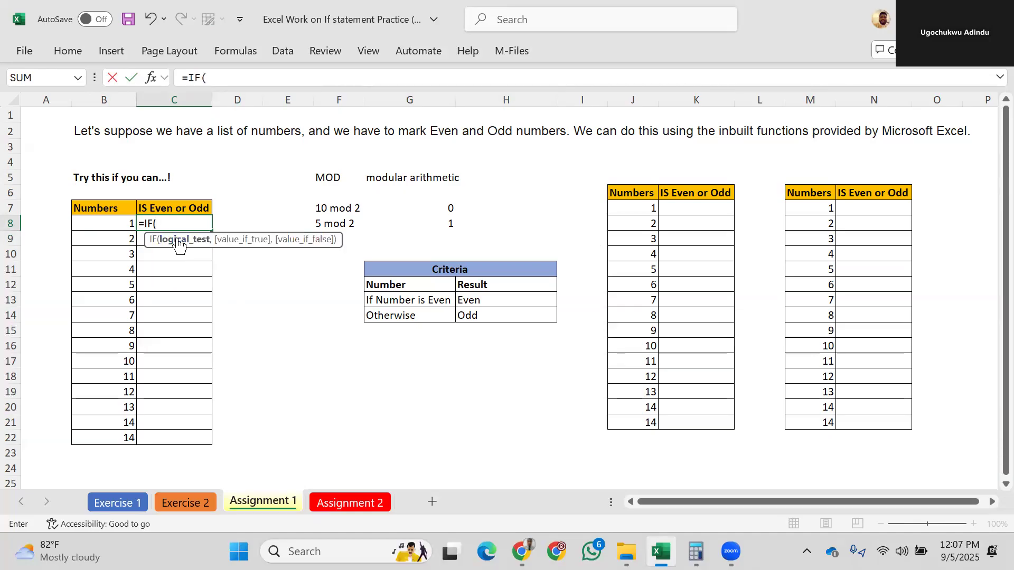
pyautogui.write('mod')
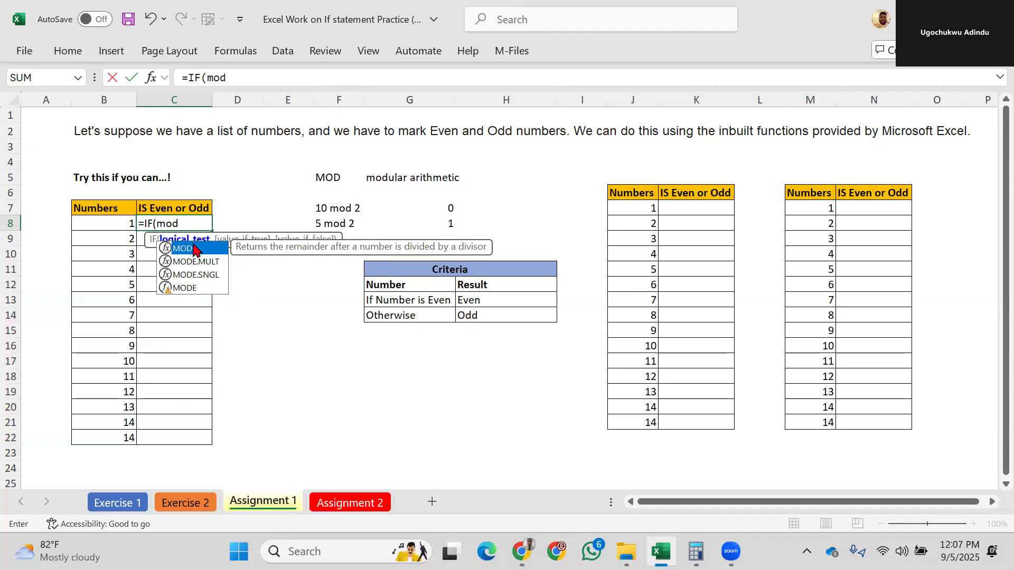
pyautogui.doubleClick(192, 248)
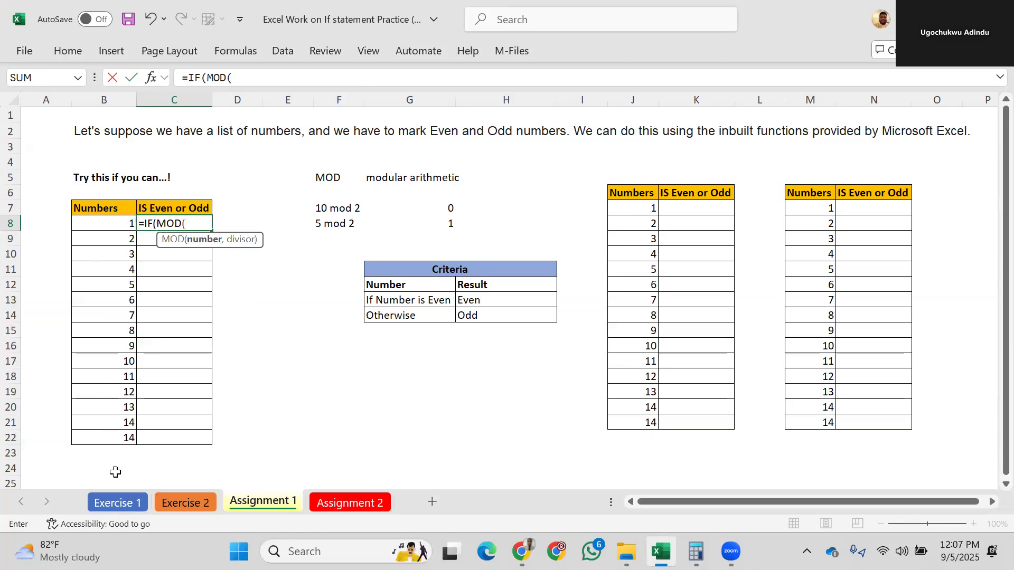
pyautogui.click(117, 220)
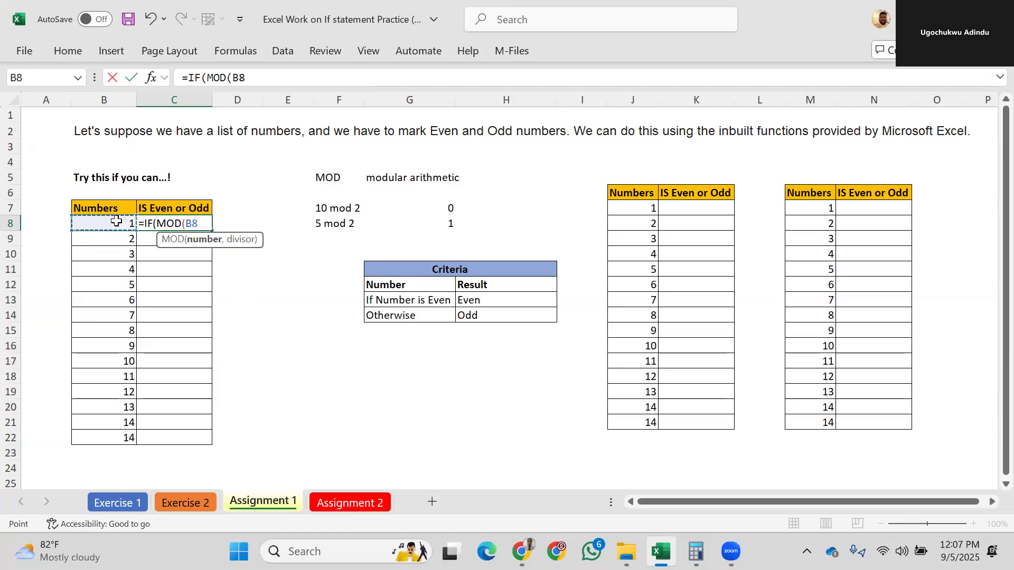
pyautogui.write(',')
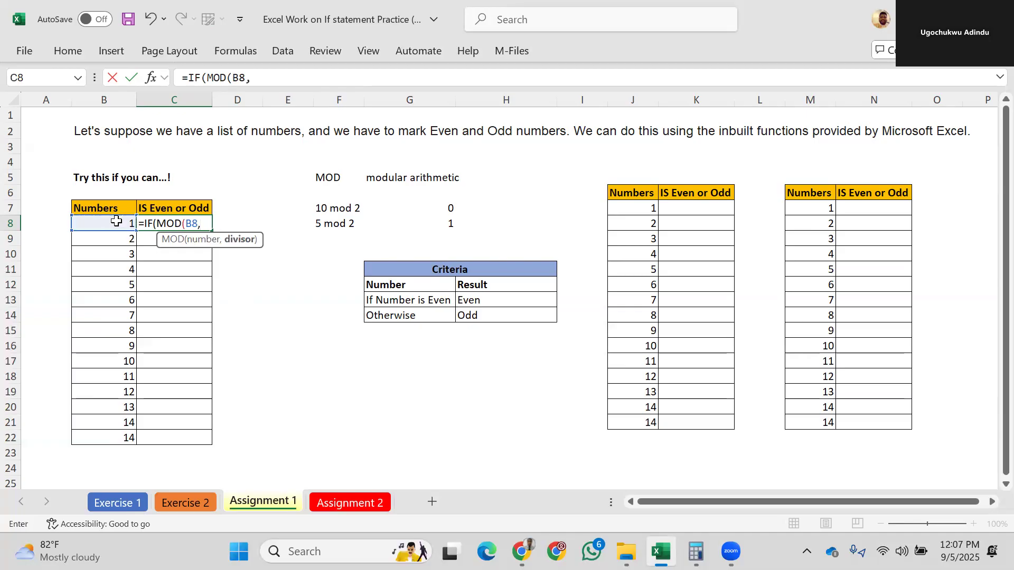
pyautogui.write('2)')
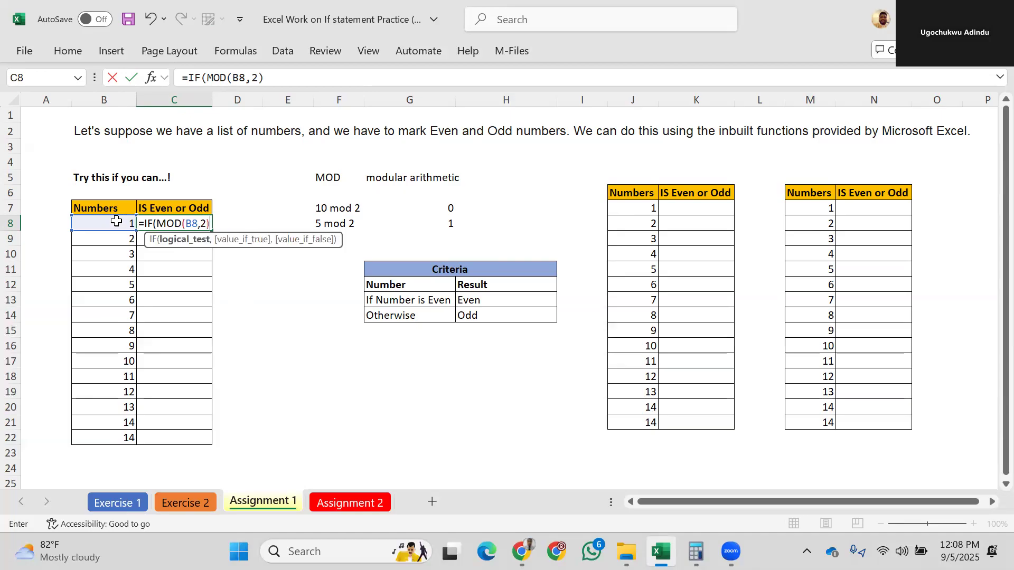
pyautogui.write('=1,')
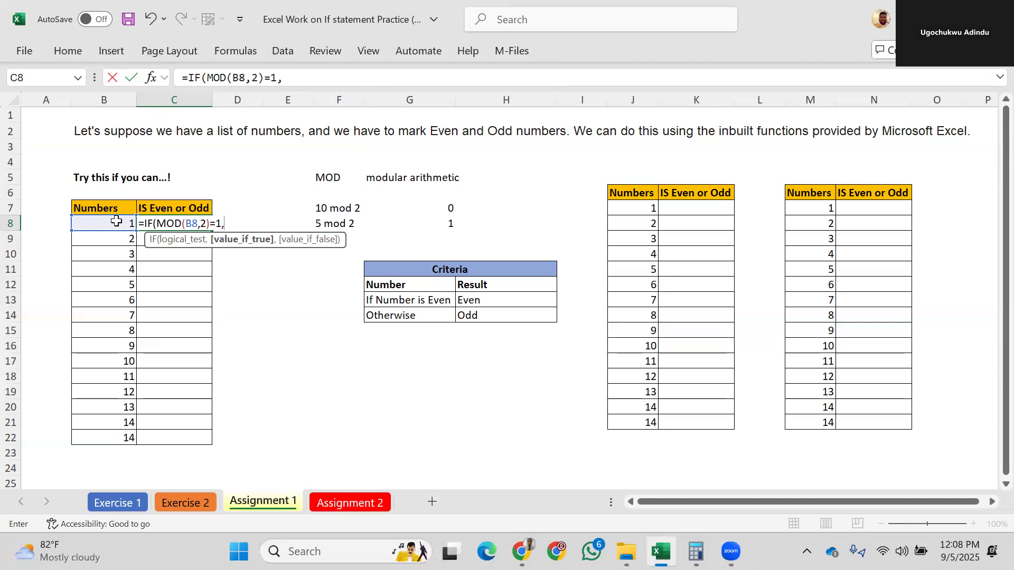
pyautogui.write('"Odd",')
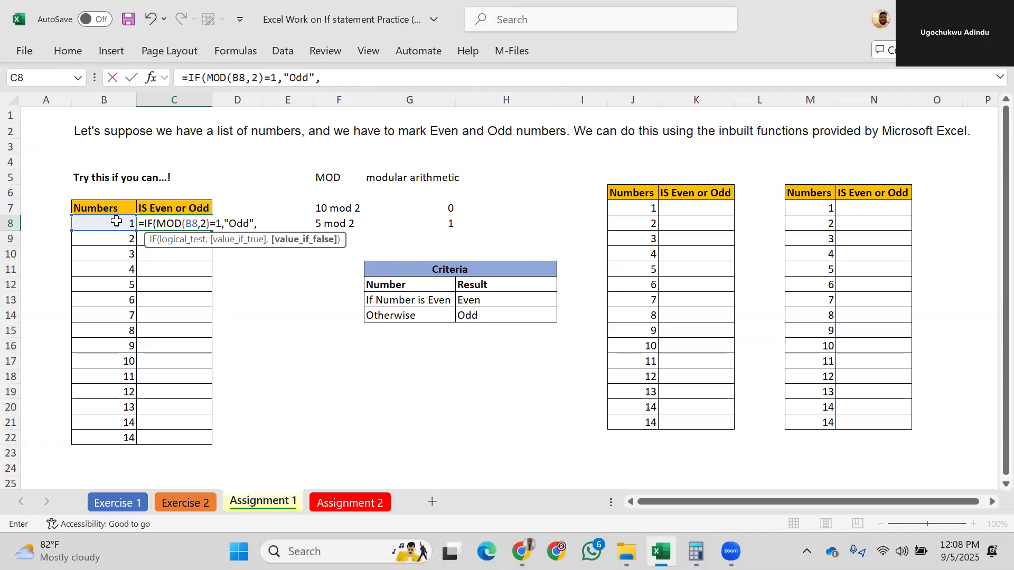
pyautogui.write('"Even")')
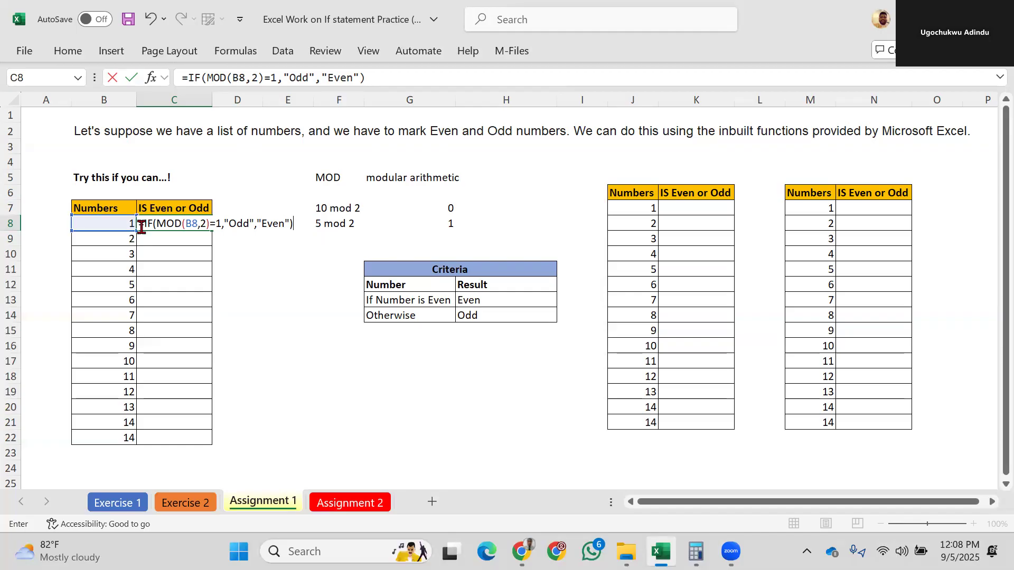
# Step: Try 0 as the compared remainder in the C8 formula, and restore the comparison with 1
pyautogui.click(221, 225)
pyautogui.press('BackSpace')
pyautogui.write('0')
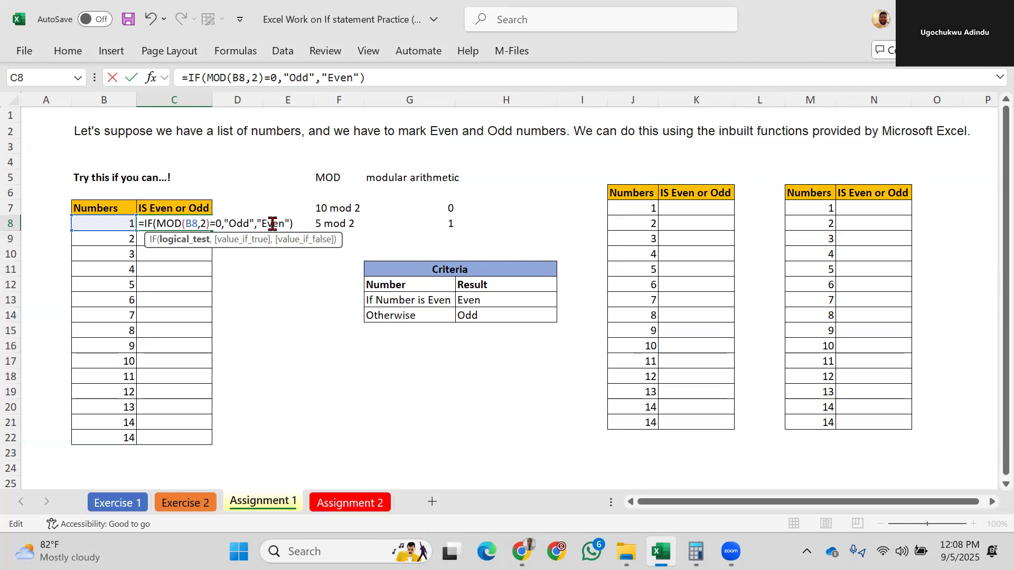
pyautogui.press('BackSpace')
pyautogui.write('1')
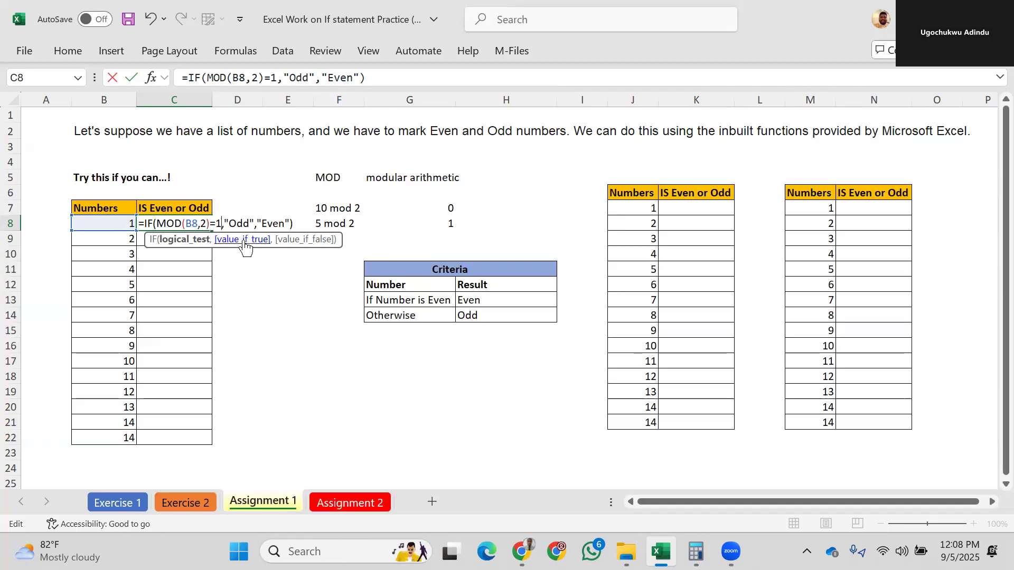
# Step: Commit the C8 formula and fill it down to C22, checking the copied formulas in C10 to C12
pyautogui.press('Return')
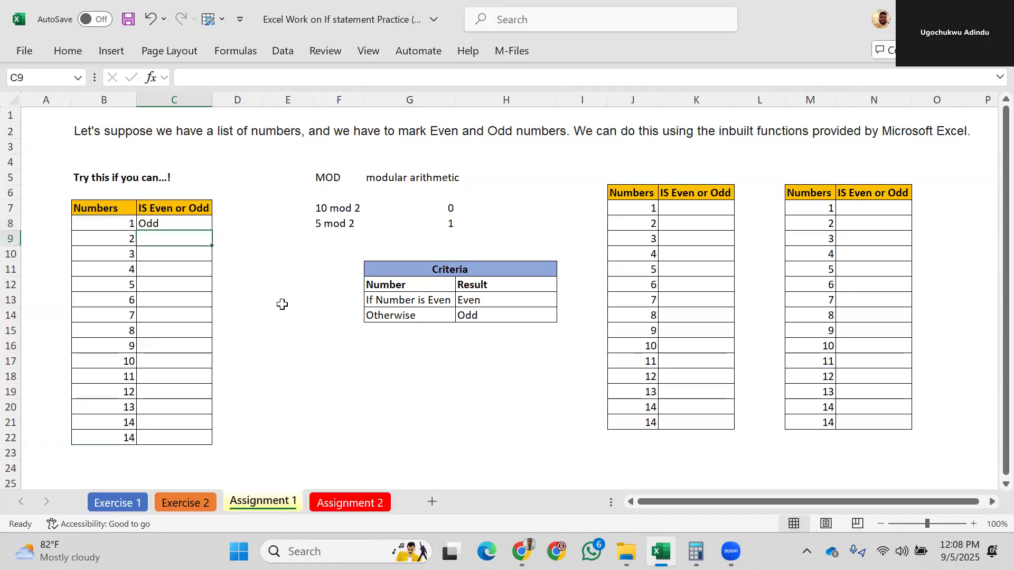
pyautogui.click(186, 222)
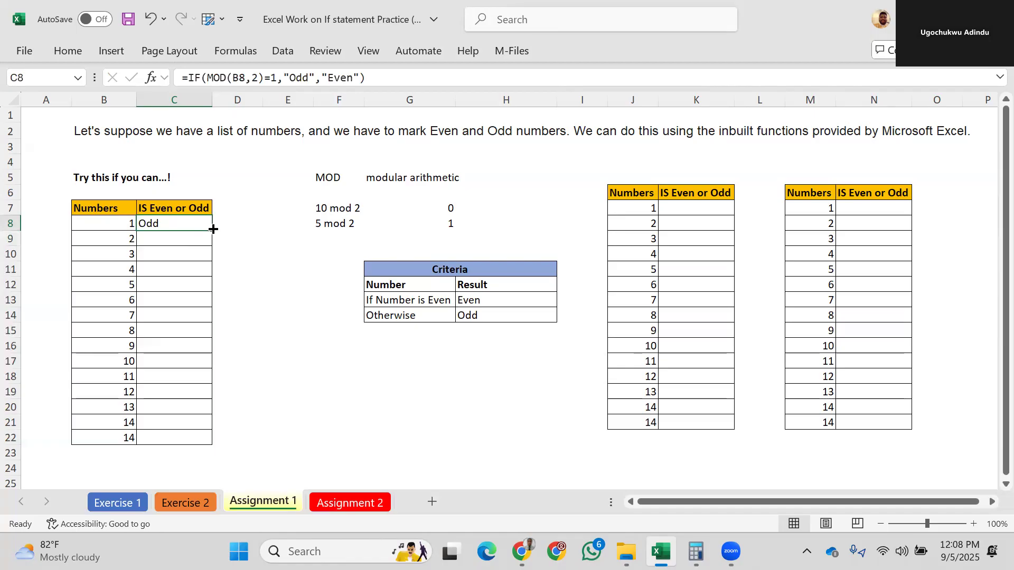
pyautogui.moveTo(212, 229); pyautogui.dragTo(204, 445)
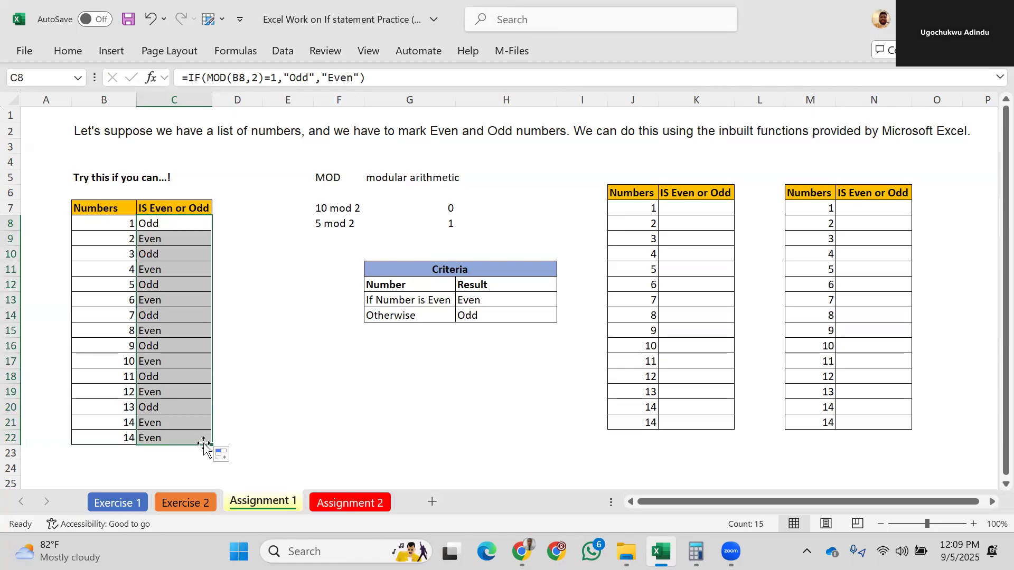
pyautogui.click(154, 253)
pyautogui.click(154, 268)
pyautogui.click(153, 286)
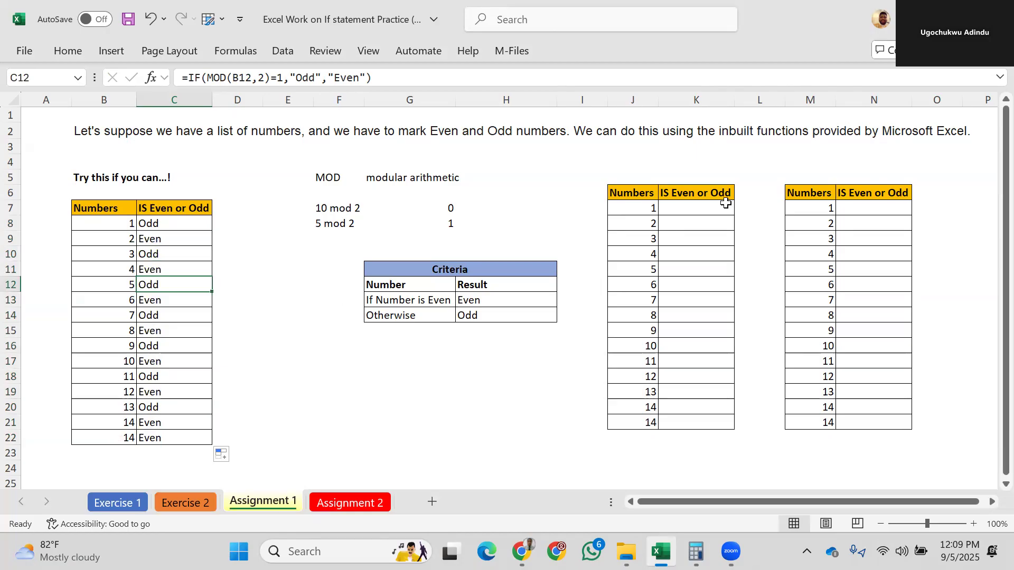
# Step: Enter the formula =IF(ISEVEN(J7),"Even","Odd") in cell K7 of the second number table
pyautogui.click(711, 206)
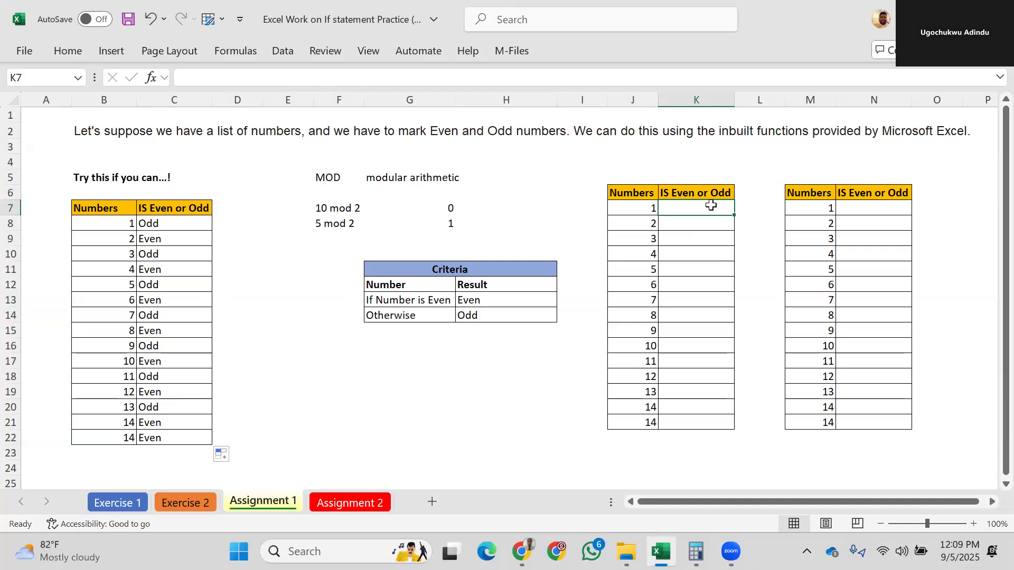
pyautogui.write('=if')
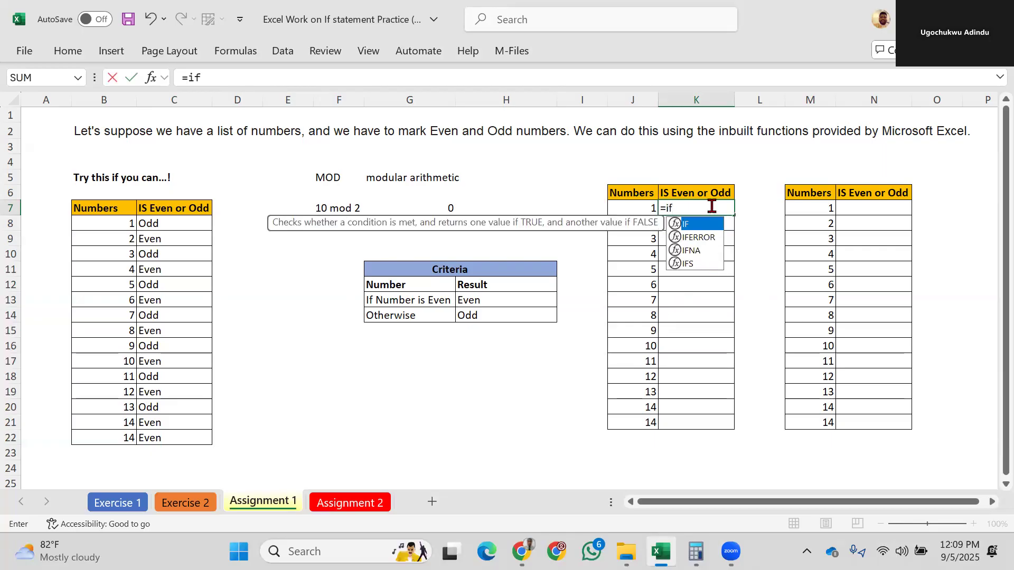
pyautogui.doubleClick(696, 226)
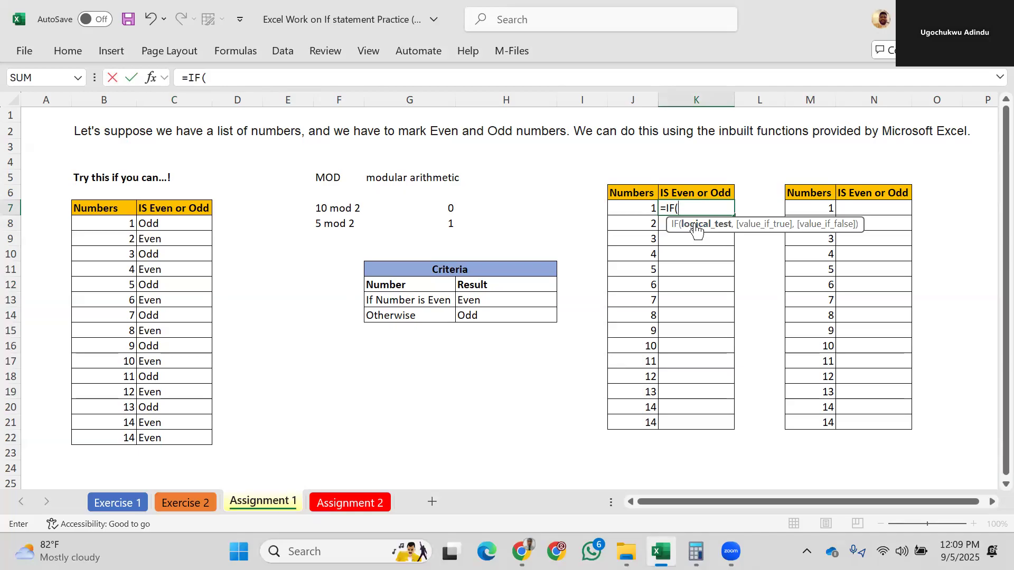
pyautogui.write('isev')
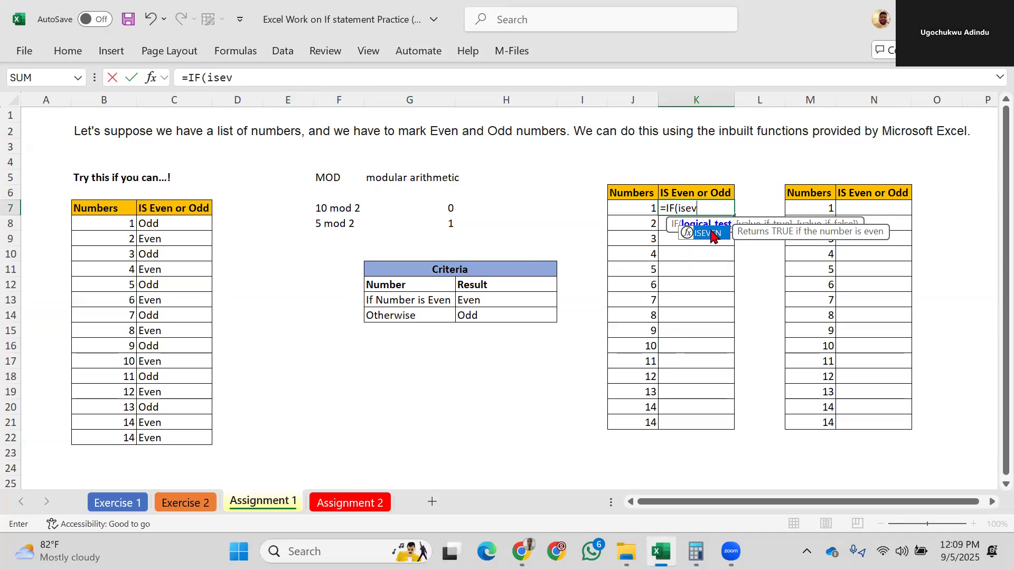
pyautogui.doubleClick(707, 234)
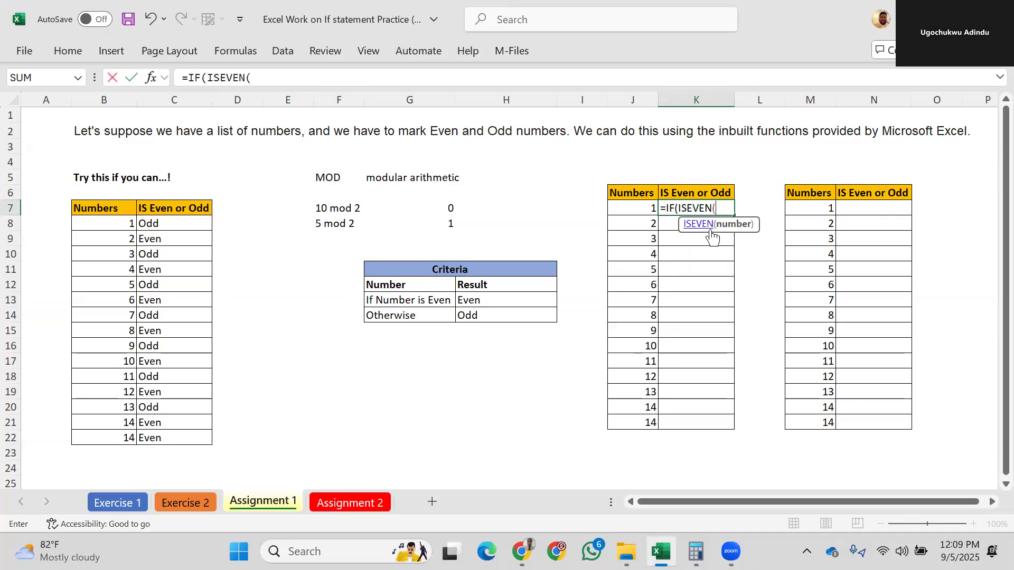
pyautogui.click(645, 209)
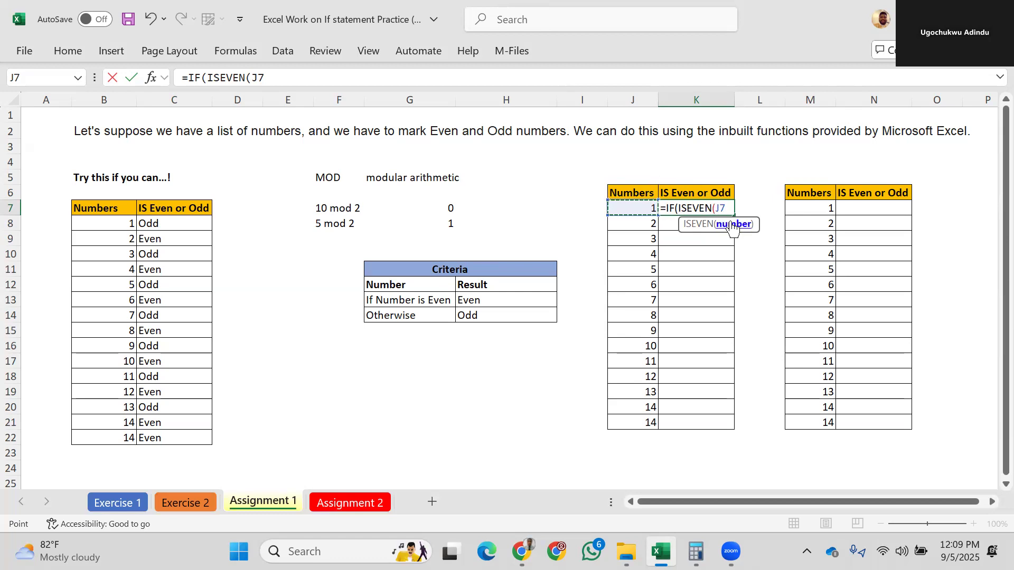
pyautogui.write('),')
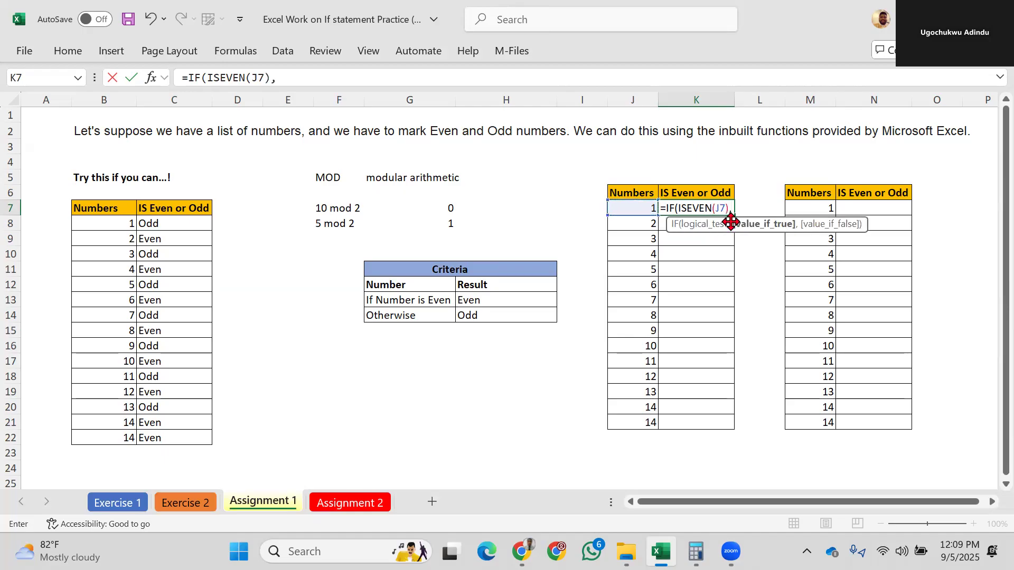
pyautogui.write('"Even",')
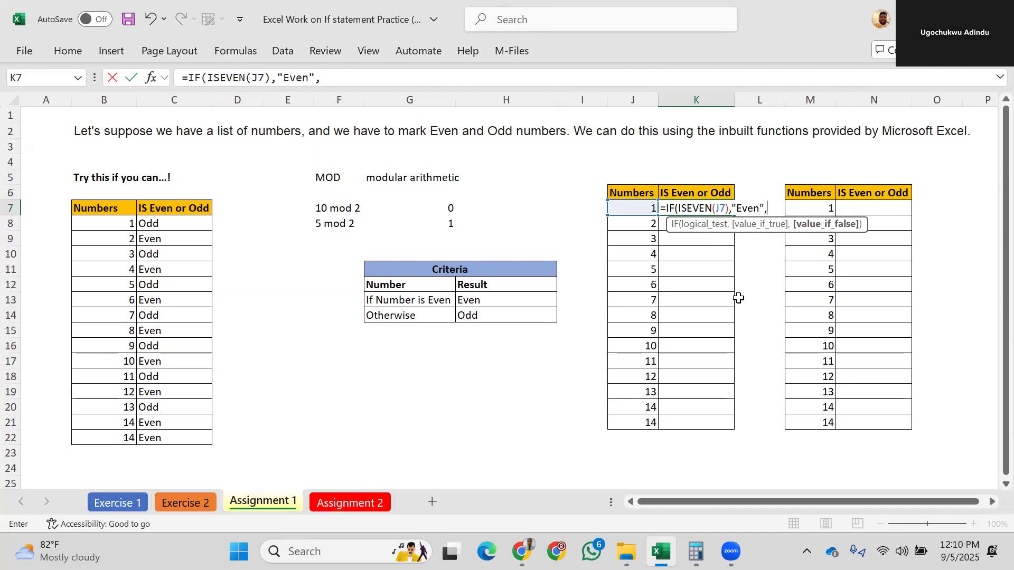
pyautogui.write('"Odd")')
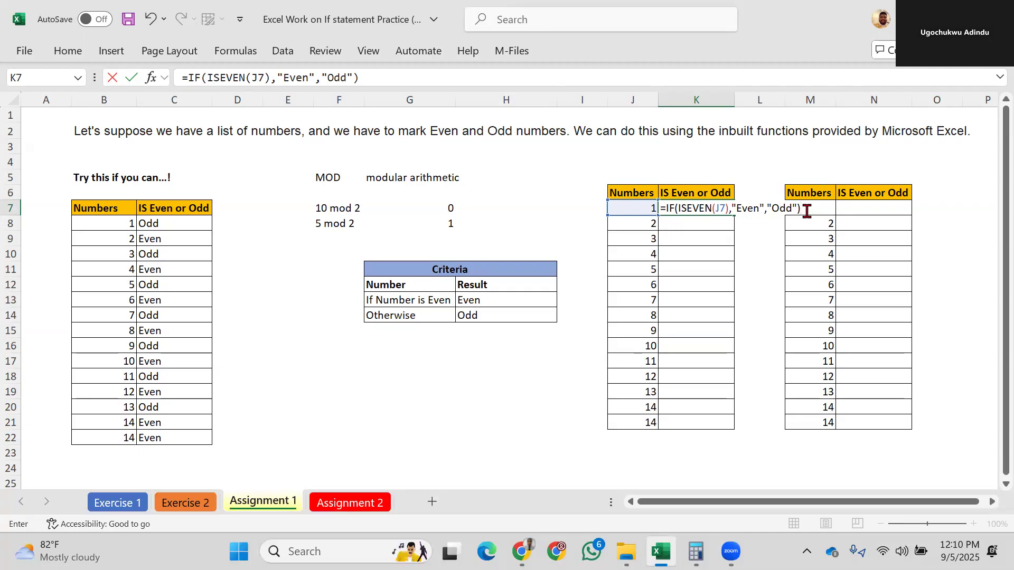
pyautogui.press('Return')
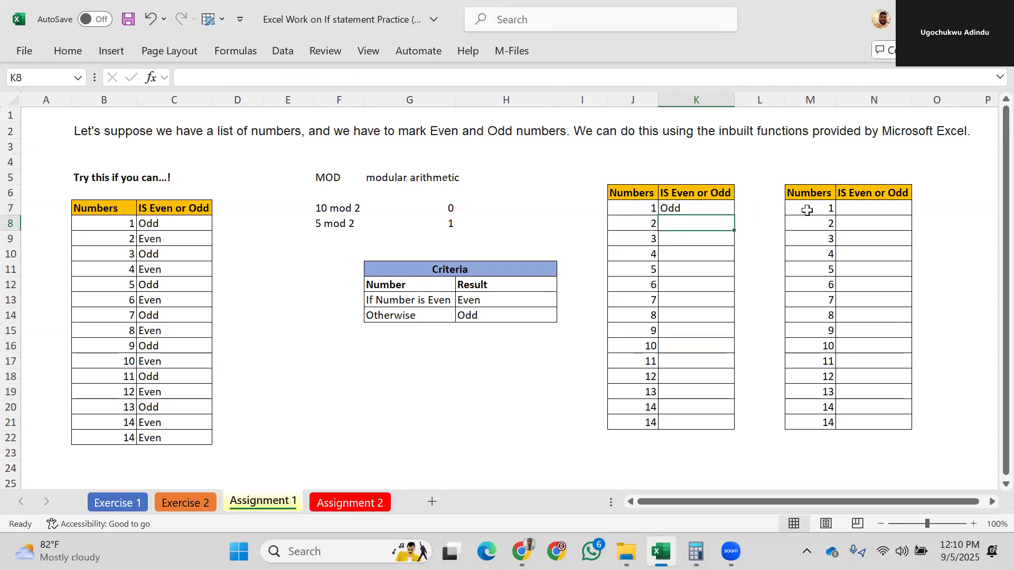
# Step: Fill the ISEVEN formula from K7 down to K21
pyautogui.click(694, 203)
pyautogui.moveTo(734, 215); pyautogui.dragTo(737, 426)
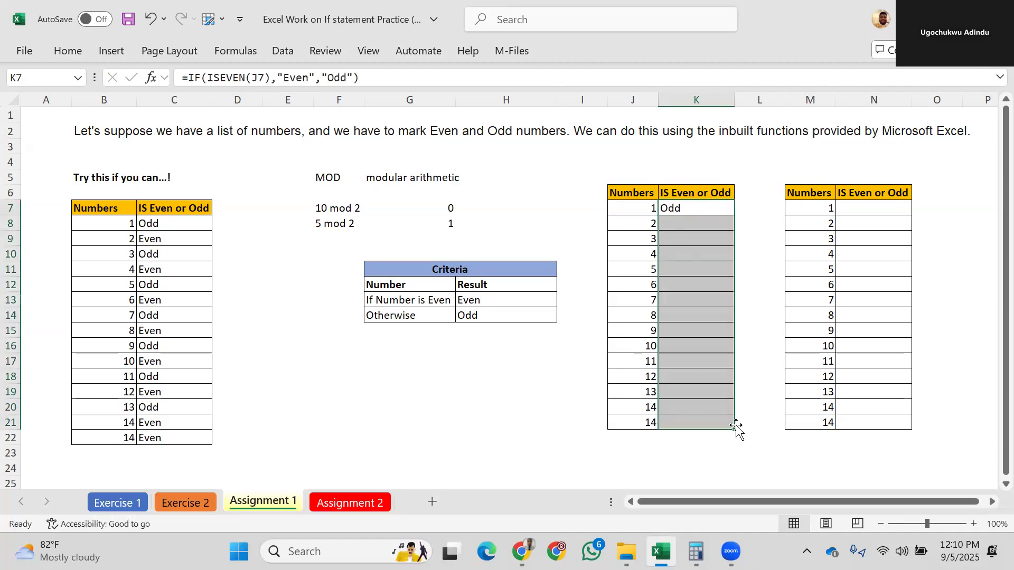
pyautogui.click(759, 324)
# Step: Enter the formula =IF(ISODD(M7),"Odd","Even") in cell N7 of the third number table
pyautogui.click(861, 209)
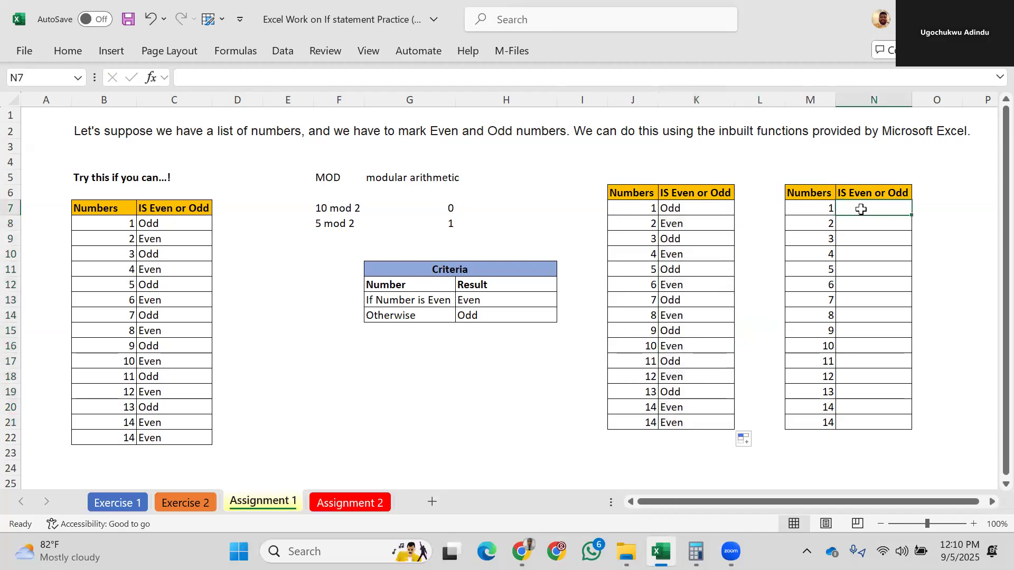
pyautogui.write('=if')
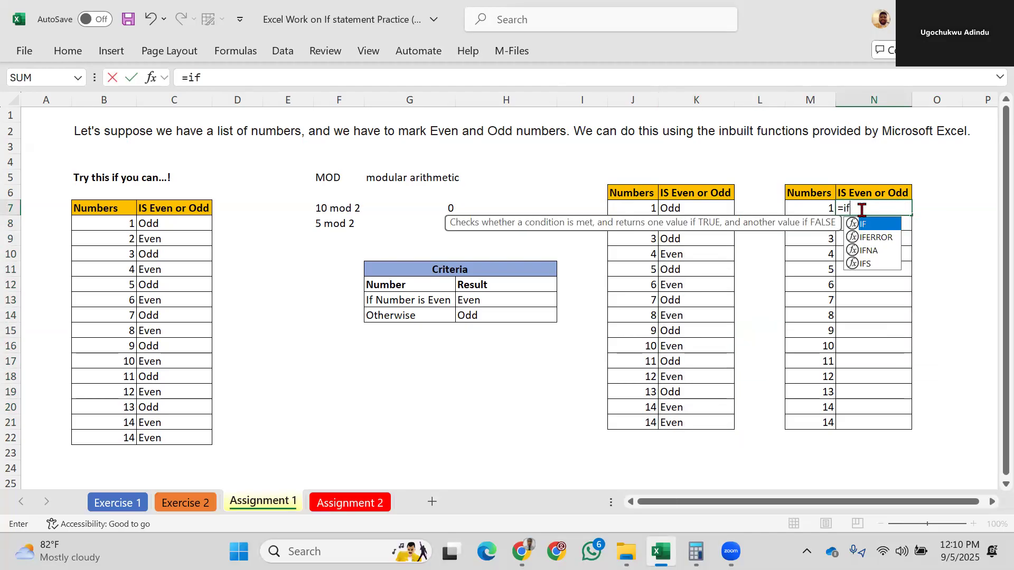
pyautogui.doubleClick(871, 231)
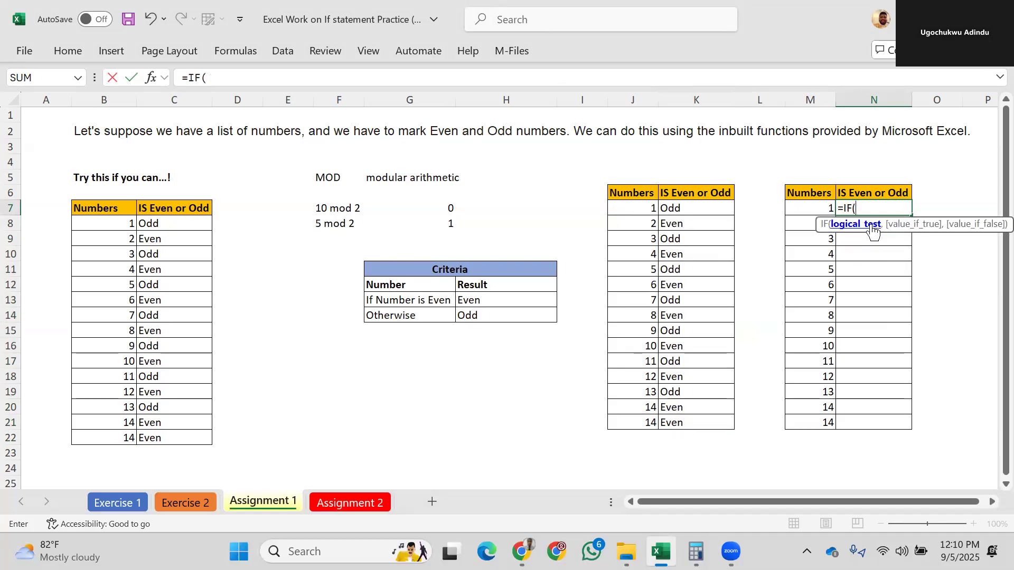
pyautogui.write('isod')
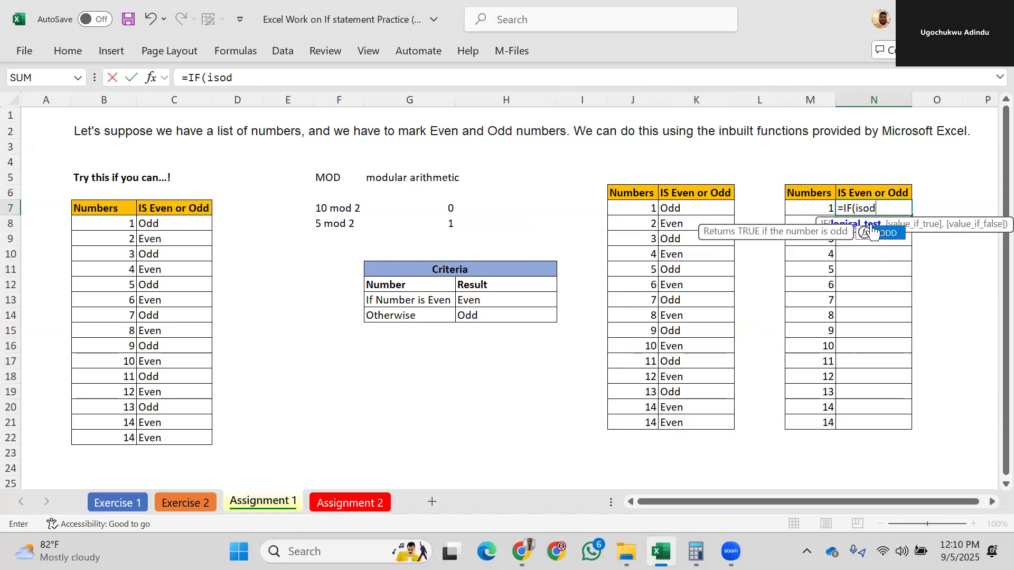
pyautogui.doubleClick(889, 235)
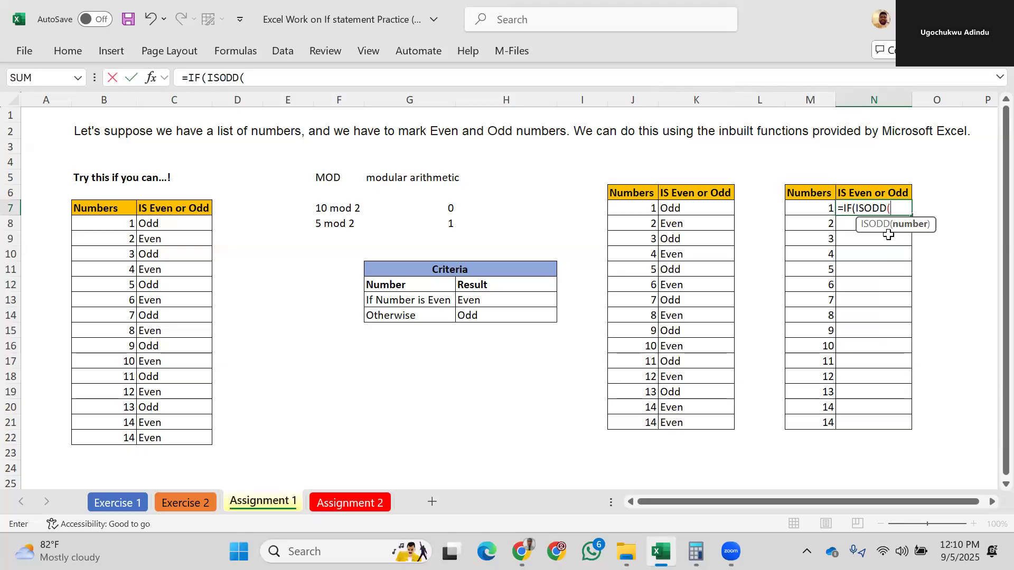
pyautogui.click(822, 211)
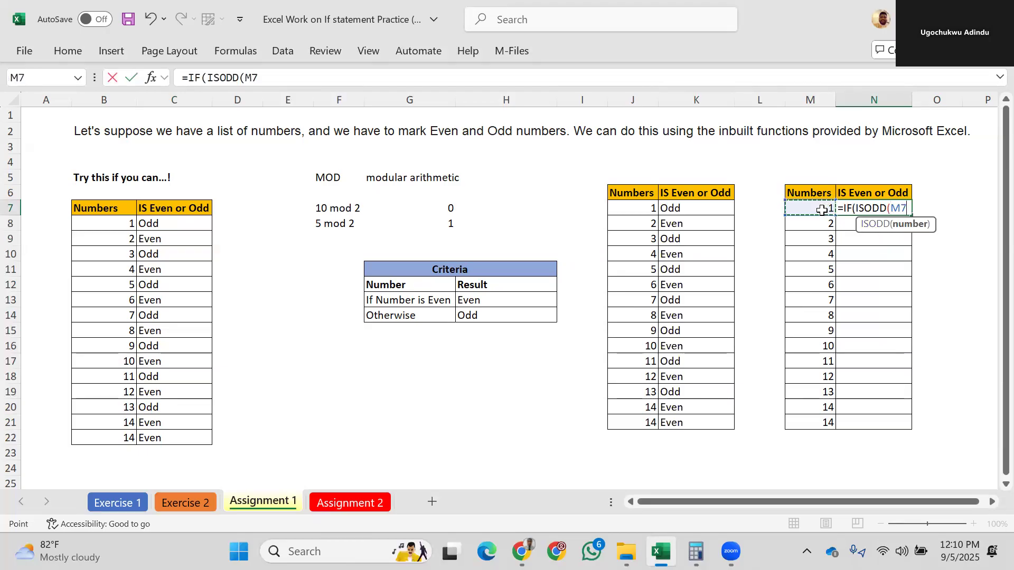
pyautogui.write(')')
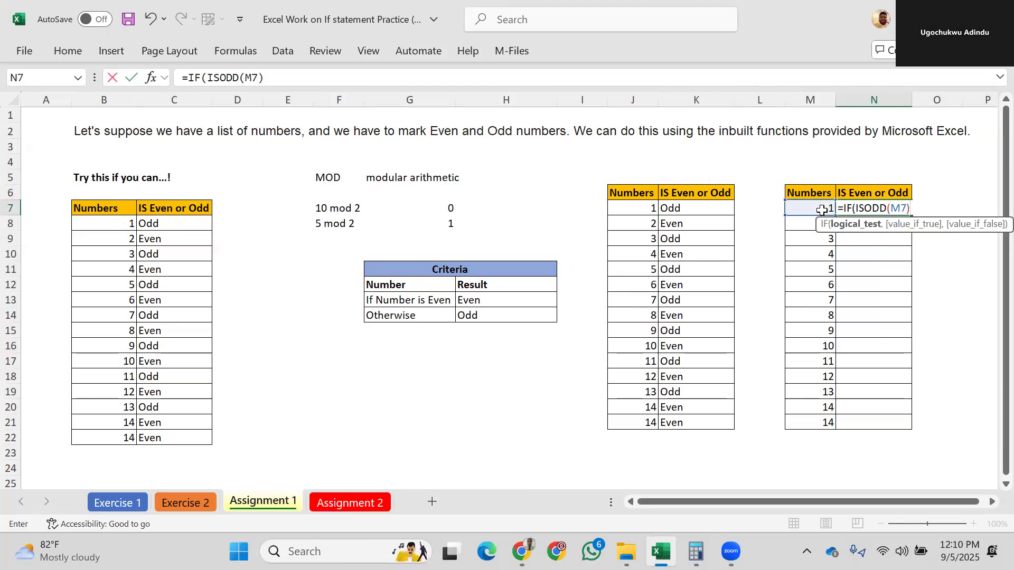
pyautogui.write(',"O')
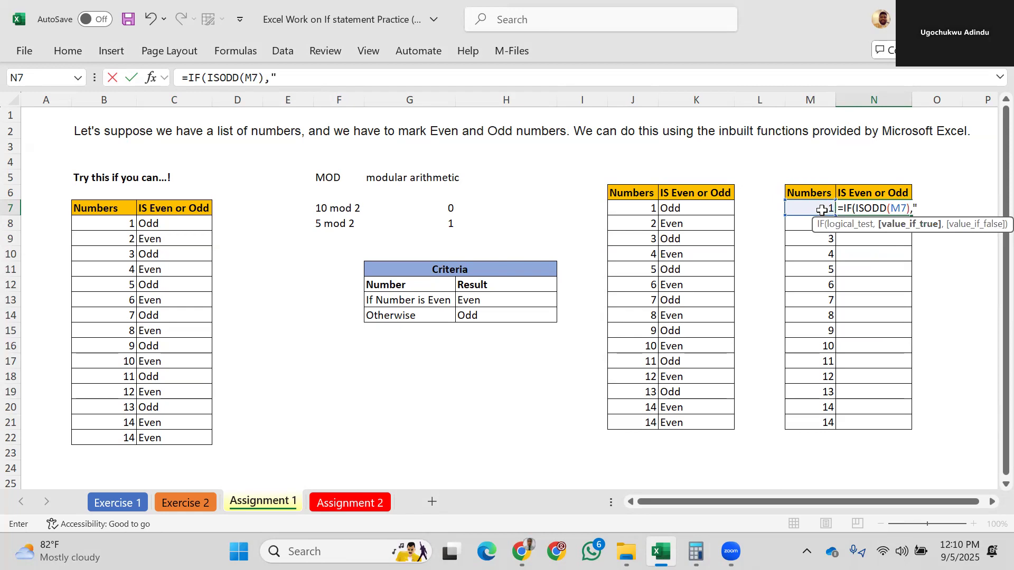
pyautogui.write('dd",')
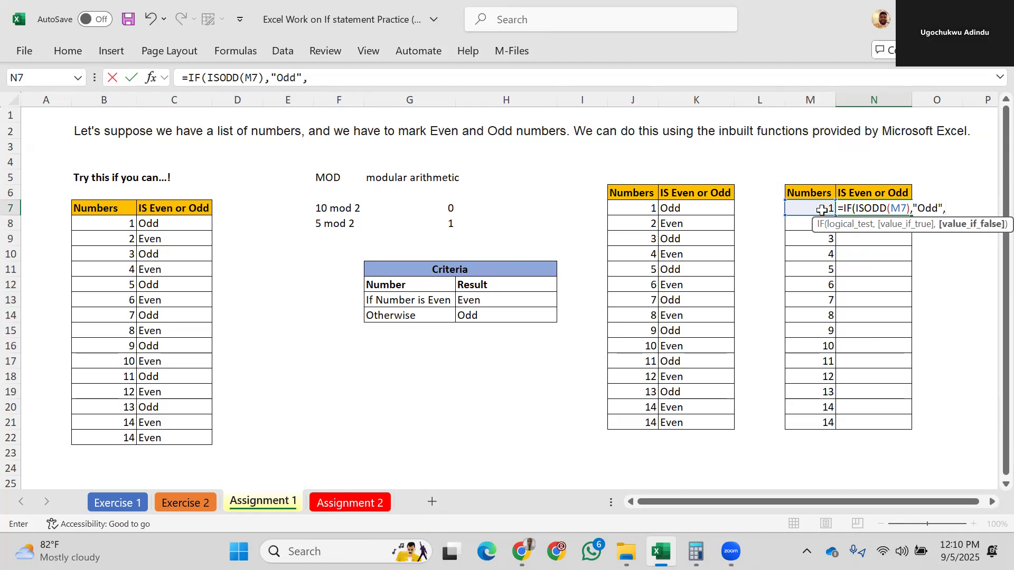
pyautogui.write('"Even")')
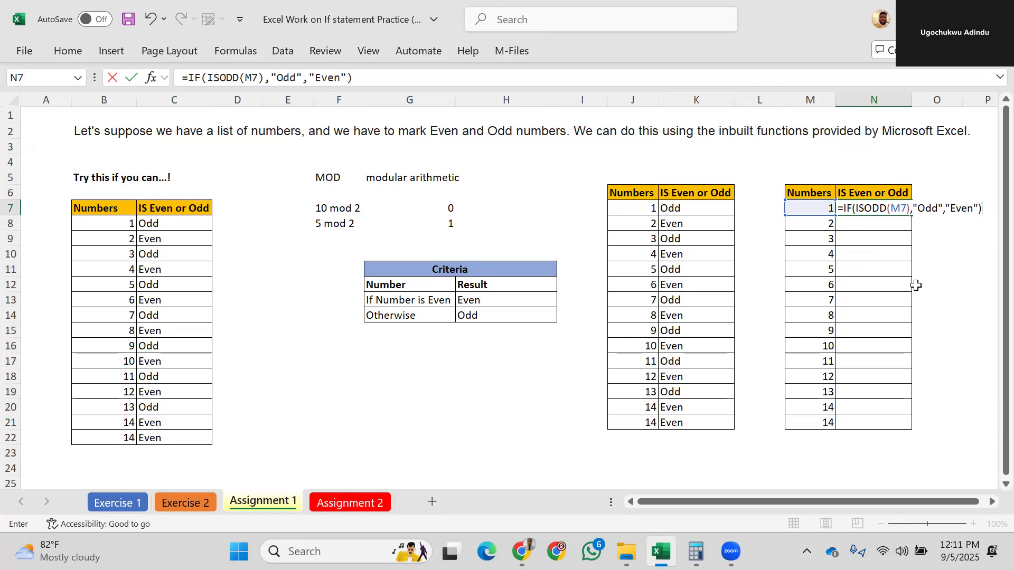
pyautogui.press('Return')
# Step: Fill the ISODD formula from N7 down to N21
pyautogui.click(883, 207)
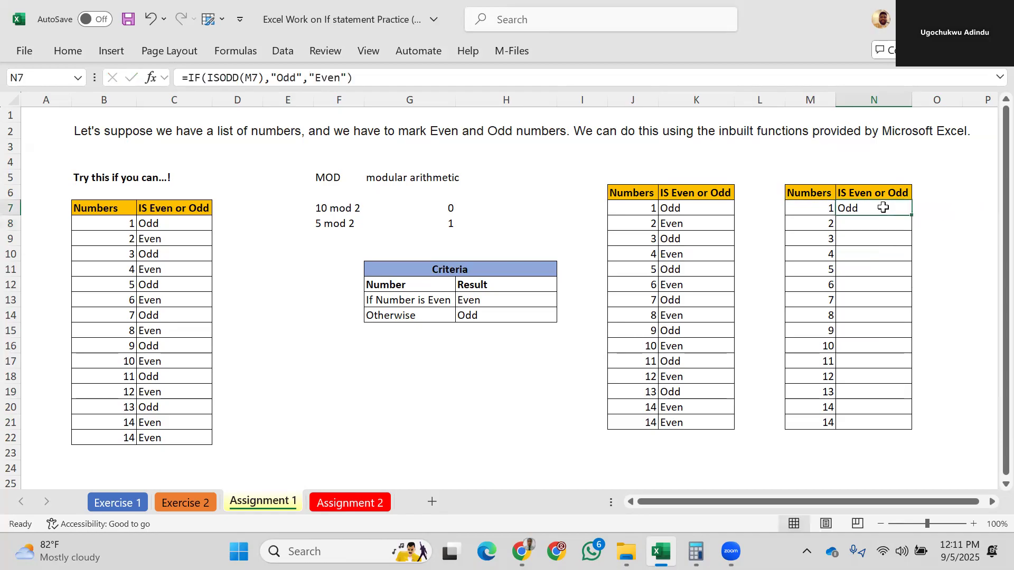
pyautogui.doubleClick(912, 216)
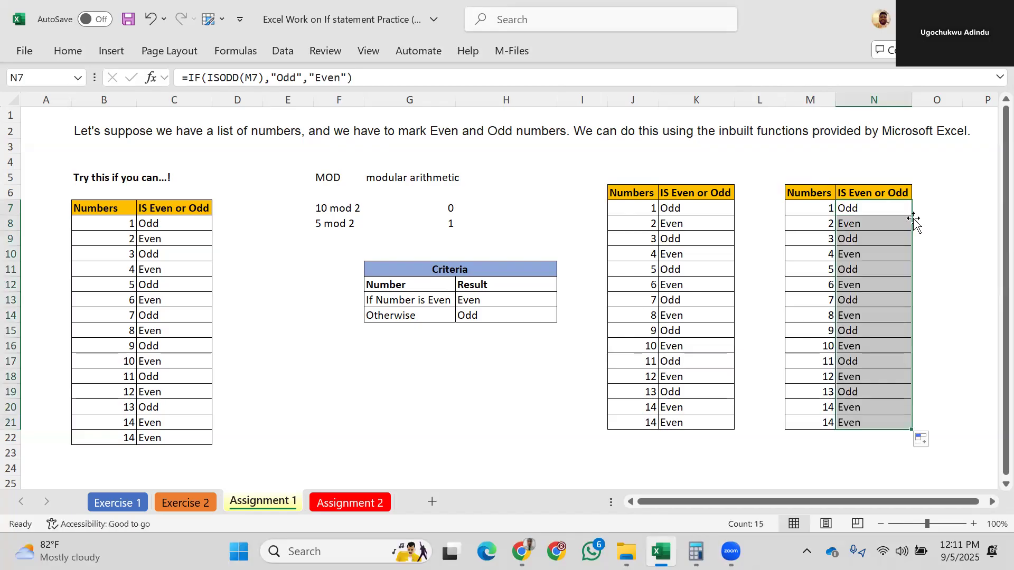
pyautogui.click(933, 206)
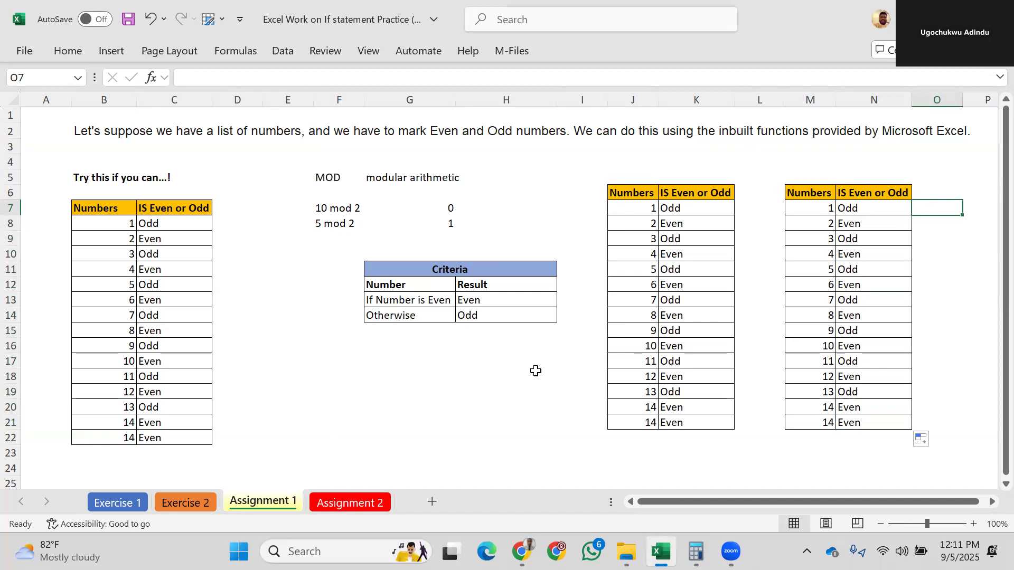
# Step: Revisit the Exercise 1 and Exercise 2 sheets and open the Assignment 2 sheet
pyautogui.click(363, 508)
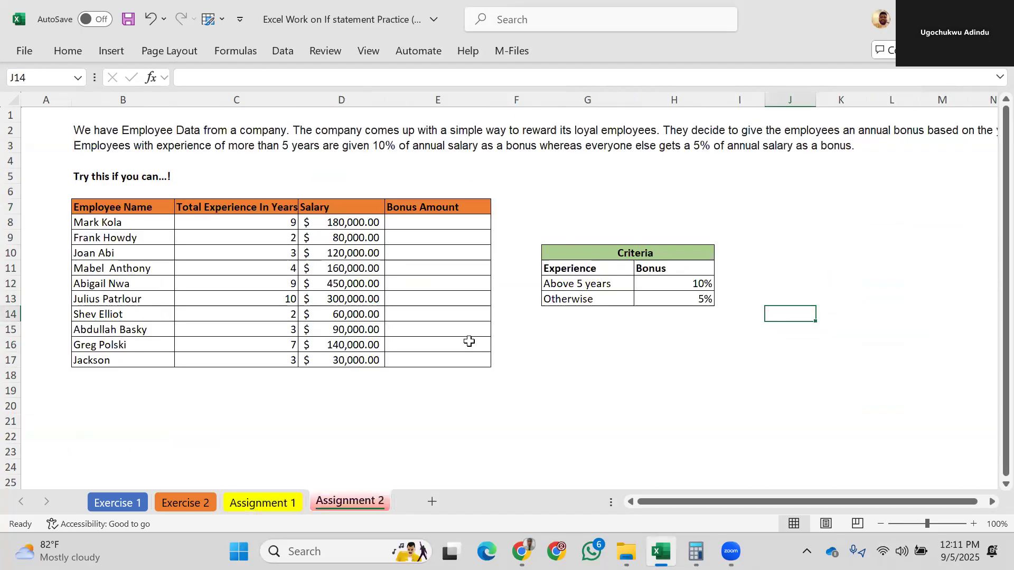
pyautogui.click(129, 504)
pyautogui.click(182, 505)
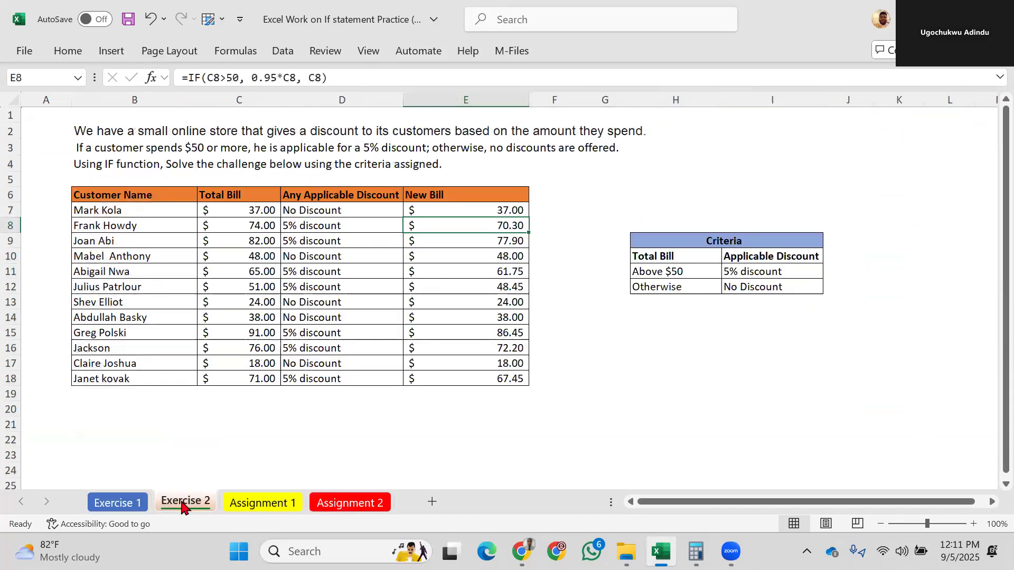
pyautogui.click(131, 509)
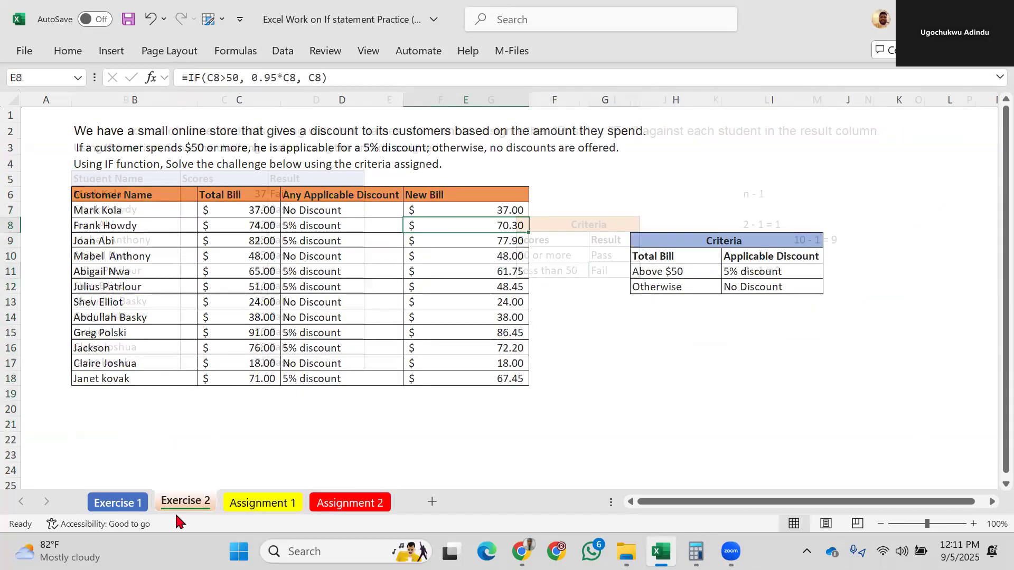
pyautogui.click(192, 512)
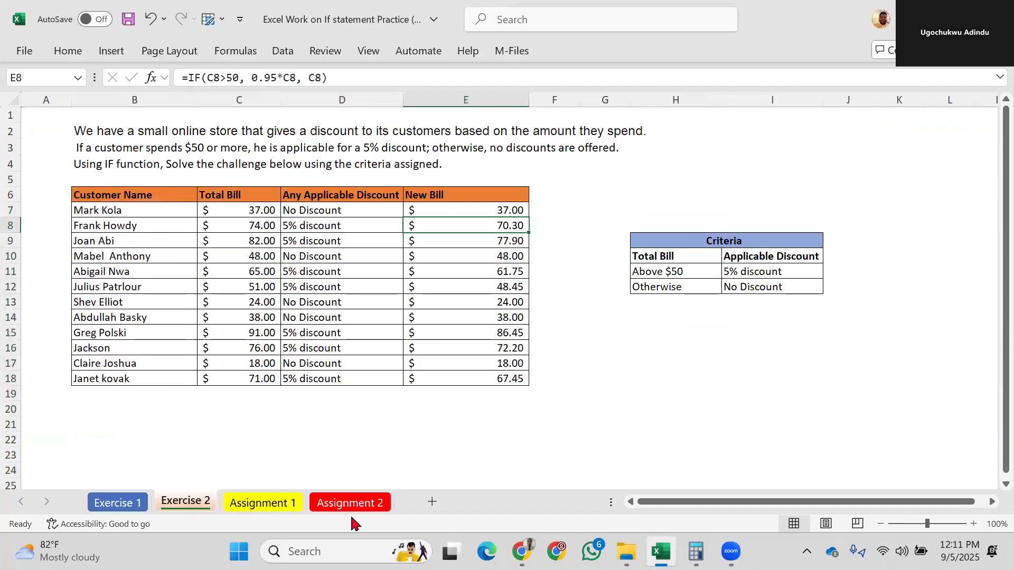
pyautogui.click(370, 512)
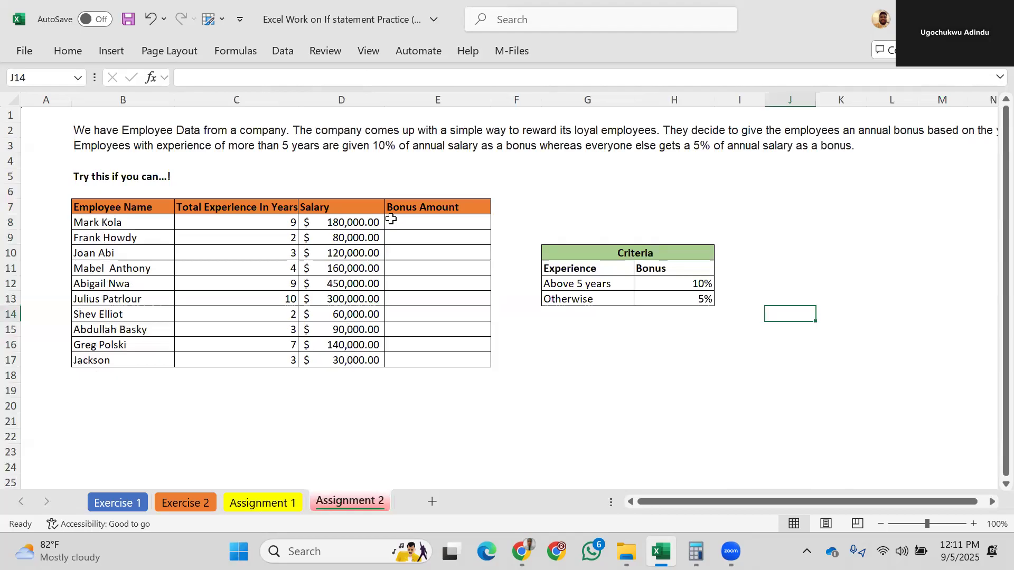
# Step: Examine the Total Experience In Years, Salary and Bonus Amount columns of the employee table against the bonus criteria
pyautogui.moveTo(238, 221); pyautogui.dragTo(231, 364)
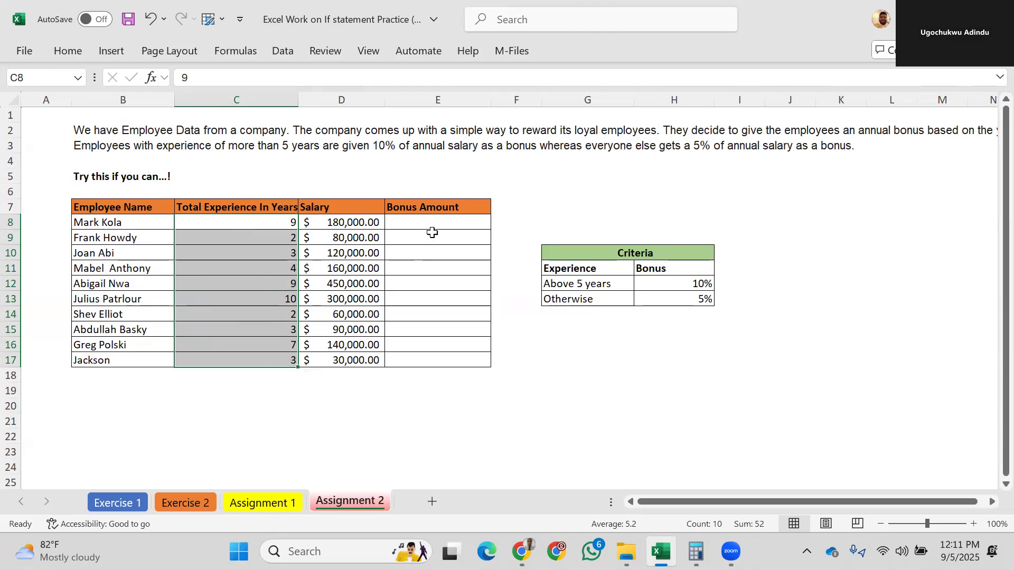
pyautogui.moveTo(348, 222); pyautogui.dragTo(350, 359)
pyautogui.moveTo(430, 221); pyautogui.dragTo(441, 363)
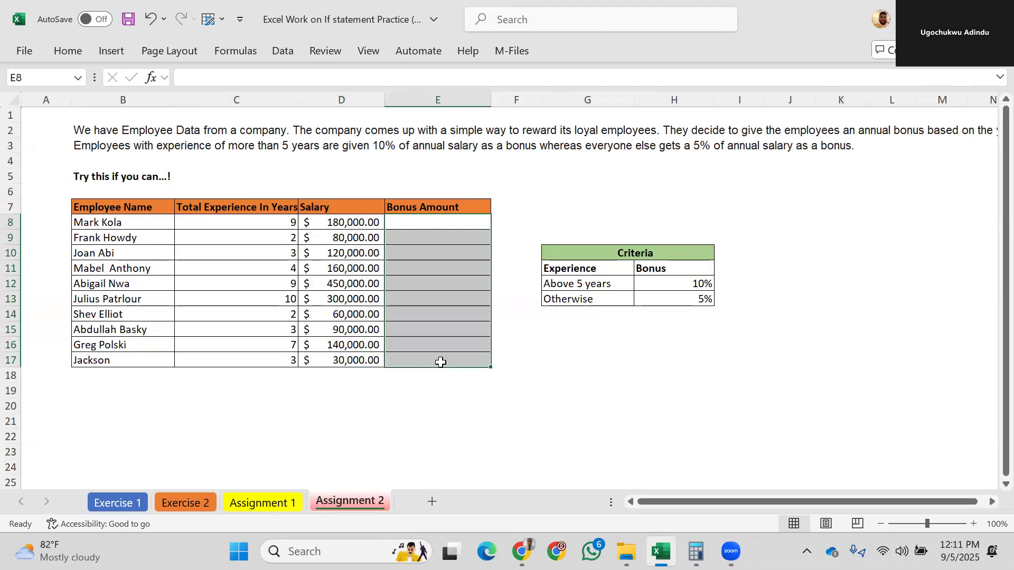
pyautogui.click(259, 226)
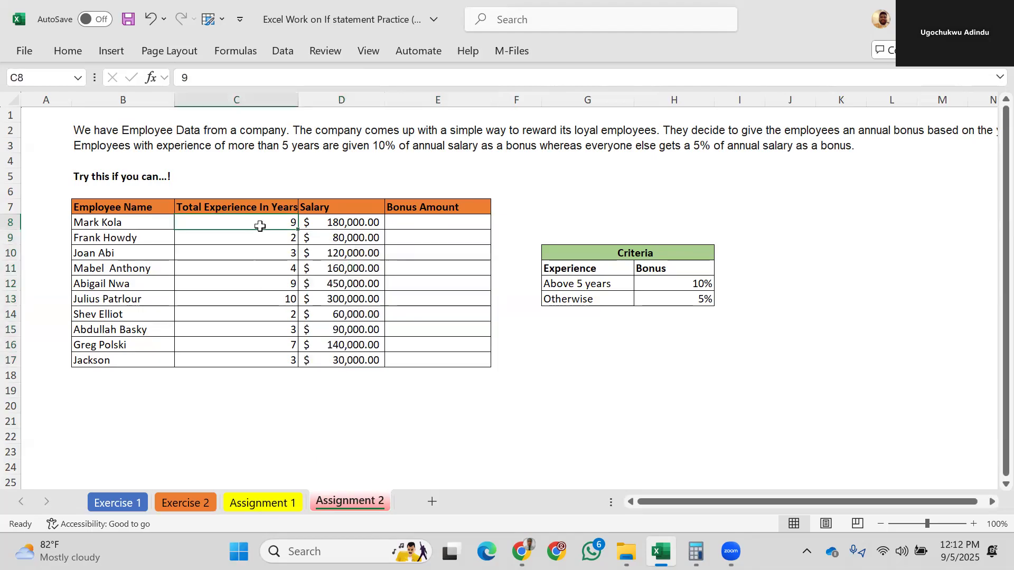
pyautogui.moveTo(260, 226); pyautogui.dragTo(262, 372)
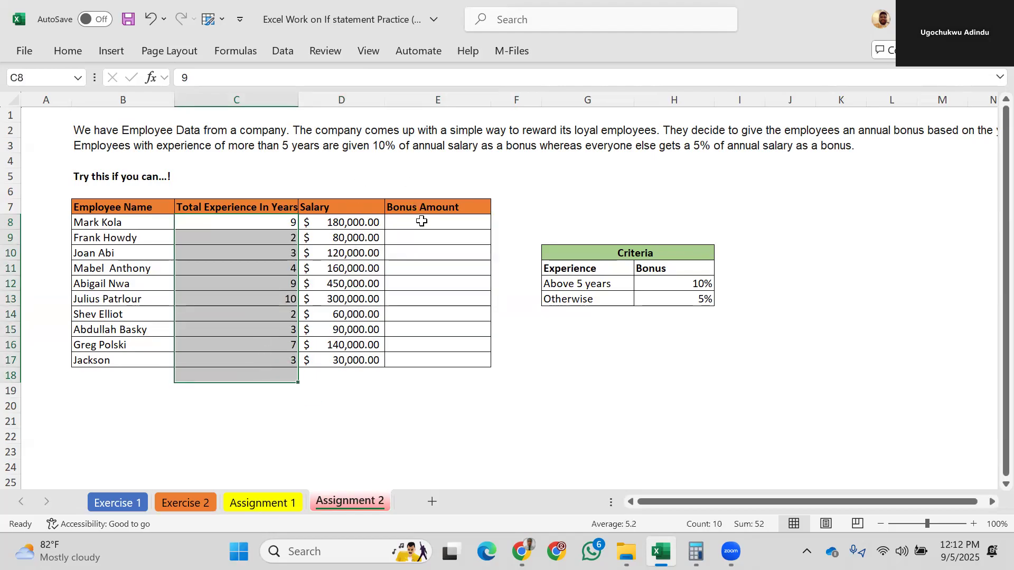
pyautogui.moveTo(358, 222); pyautogui.dragTo(358, 360)
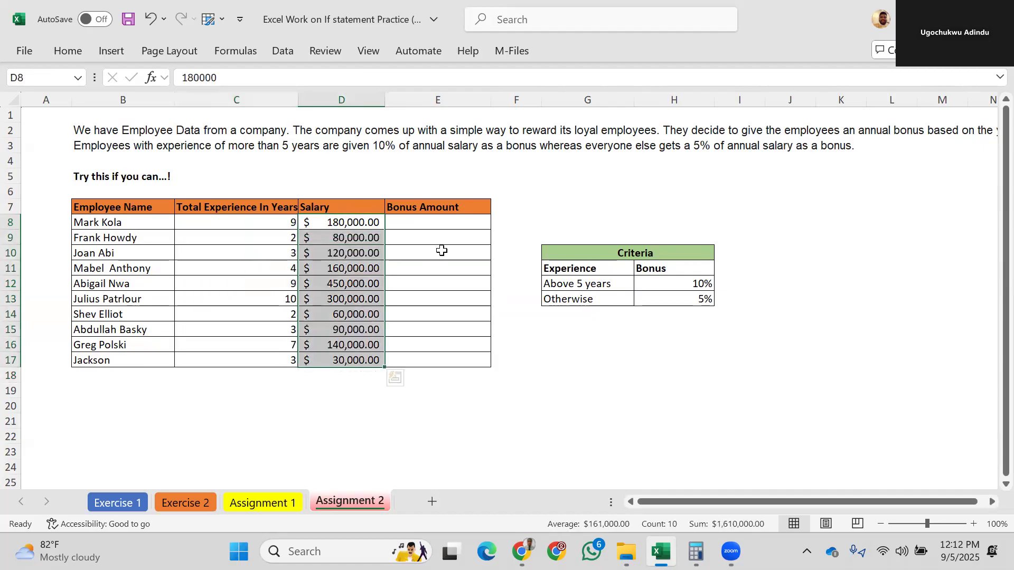
pyautogui.moveTo(437, 221); pyautogui.dragTo(430, 360)
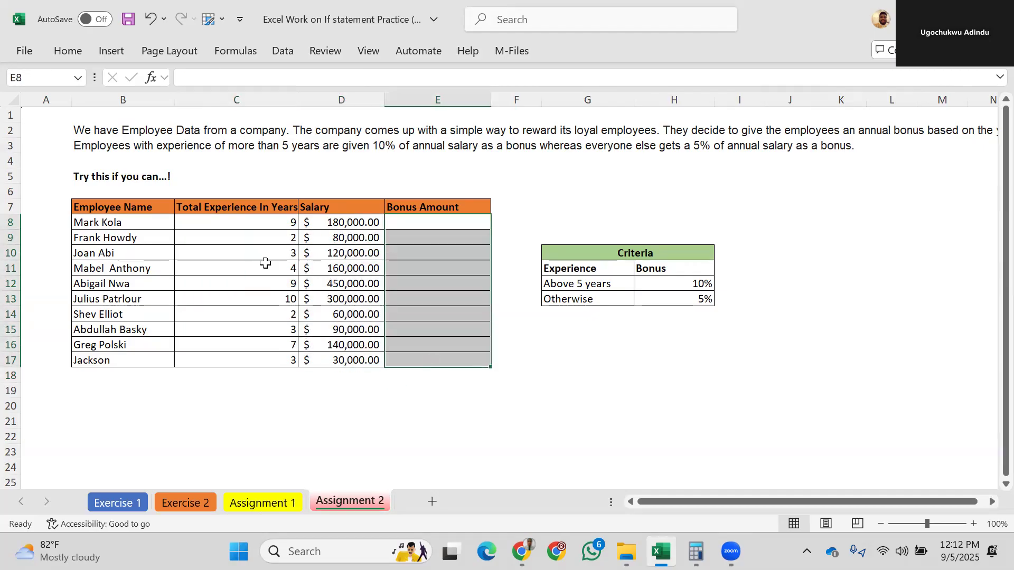
pyautogui.moveTo(237, 223); pyautogui.dragTo(244, 361)
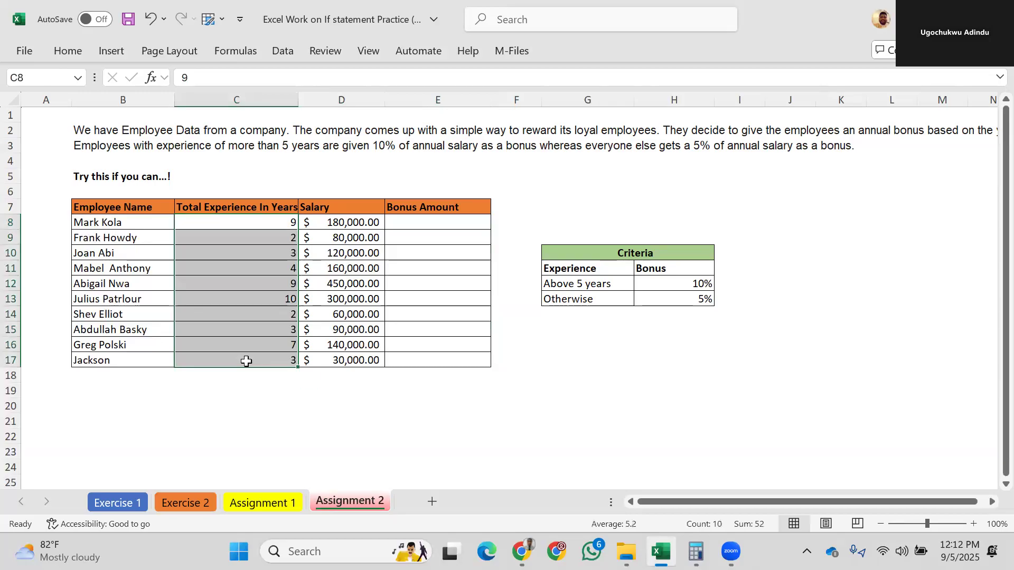
pyautogui.moveTo(433, 224); pyautogui.dragTo(449, 360)
pyautogui.moveTo(367, 227); pyautogui.dragTo(371, 381)
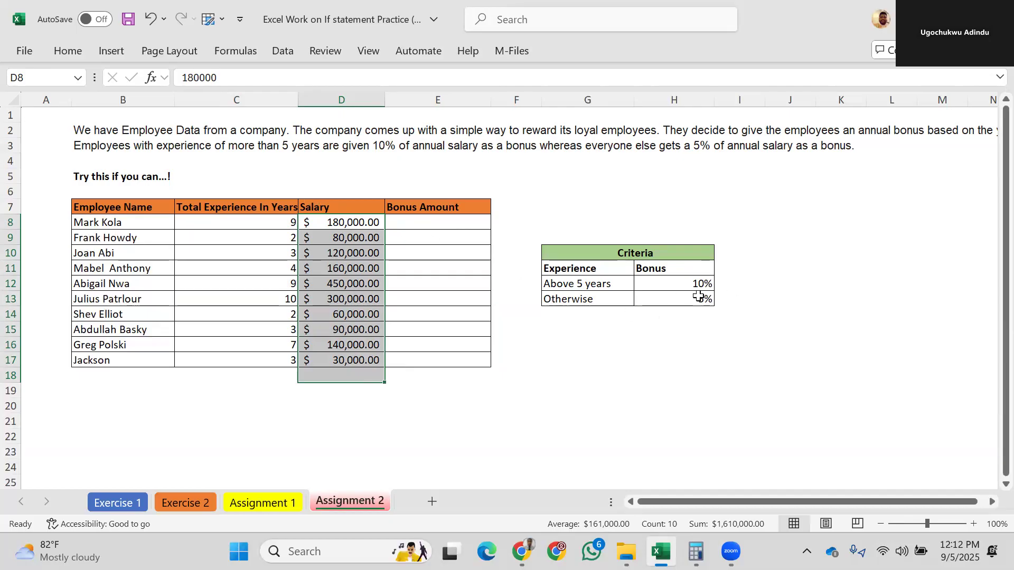
# Step: Start the bonus formula in cell E8 with the condition =IF(C8>5, for the first employee
pyautogui.click(406, 226)
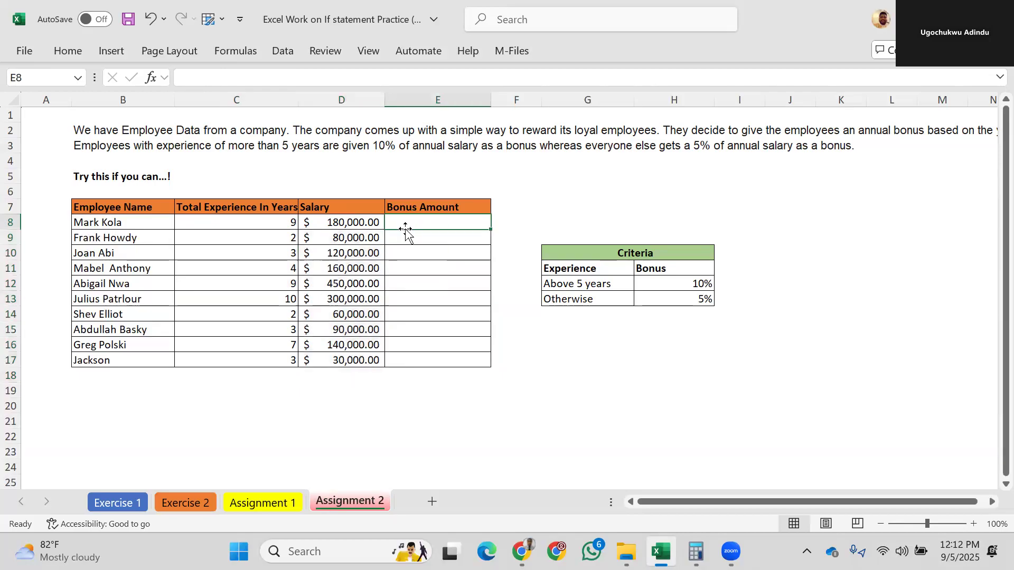
pyautogui.write('=if')
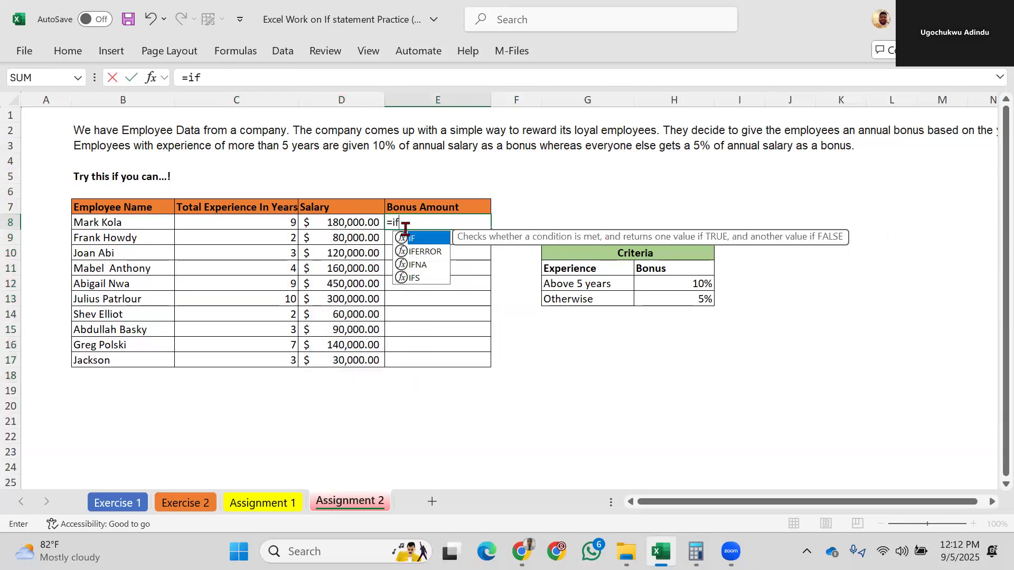
pyautogui.doubleClick(415, 239)
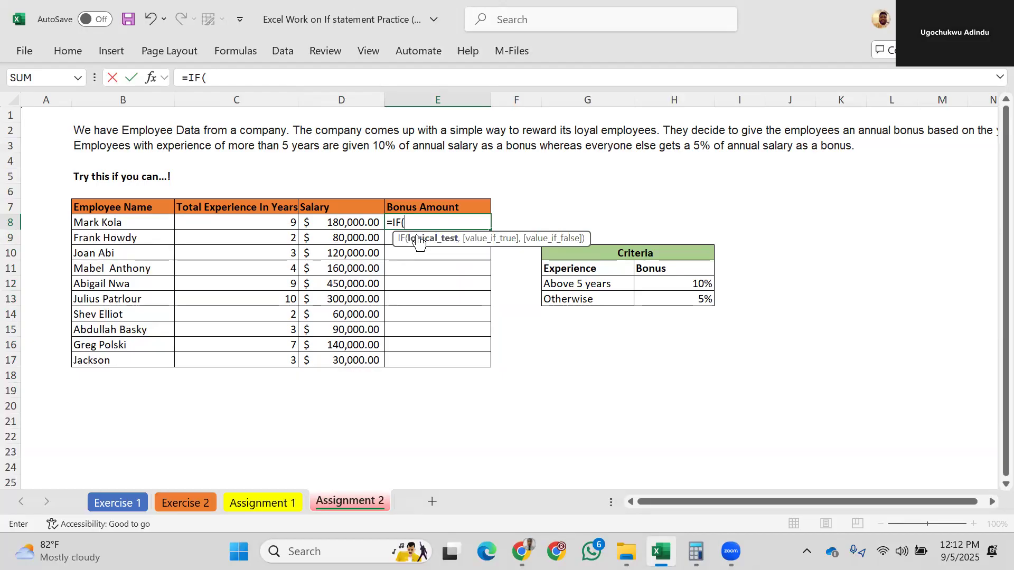
pyautogui.click(271, 221)
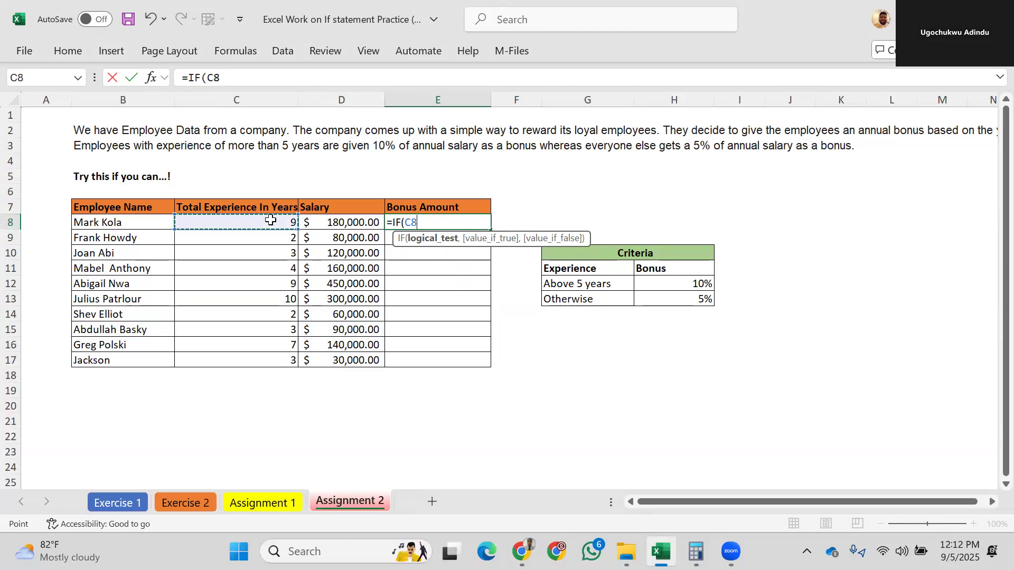
pyautogui.write('>')
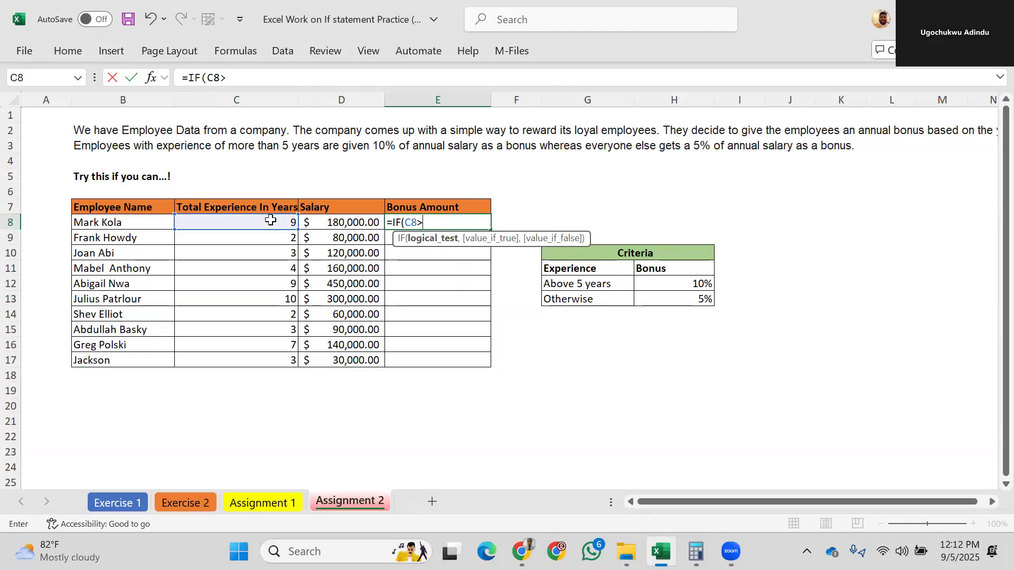
pyautogui.write('5,')
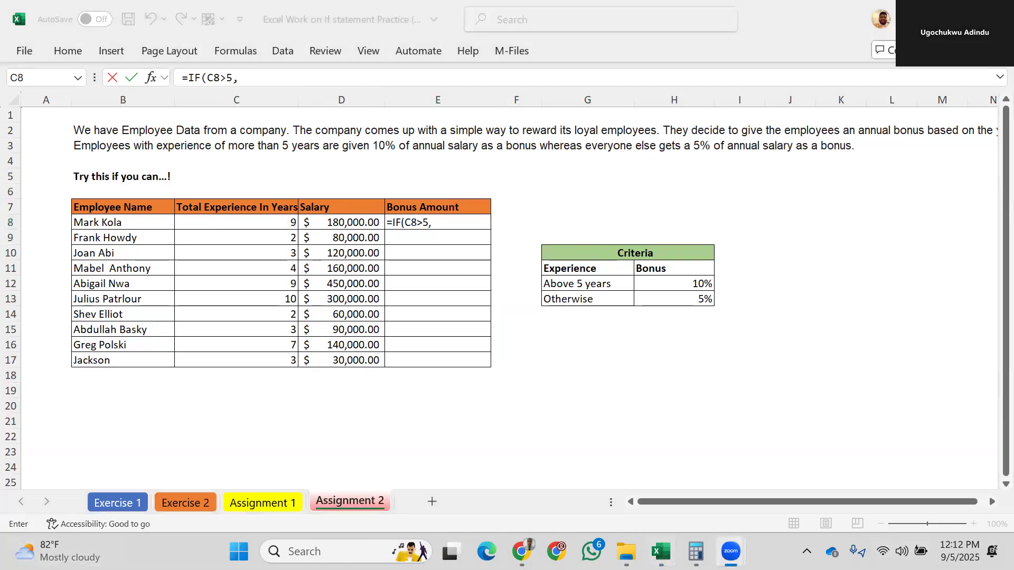
pyautogui.click(951, 287)
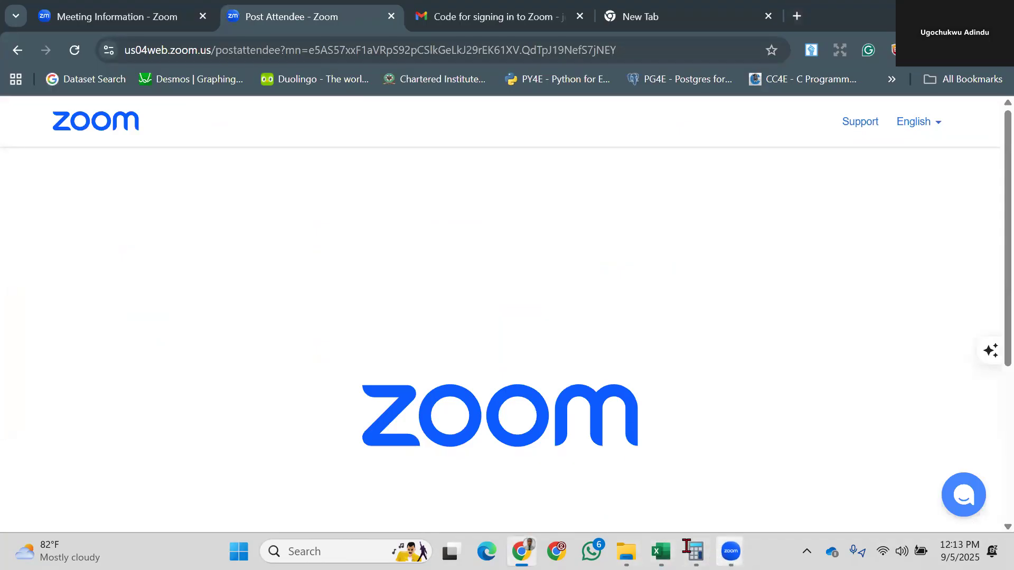
pyautogui.moveTo(660, 552)
pyautogui.click(682, 479)
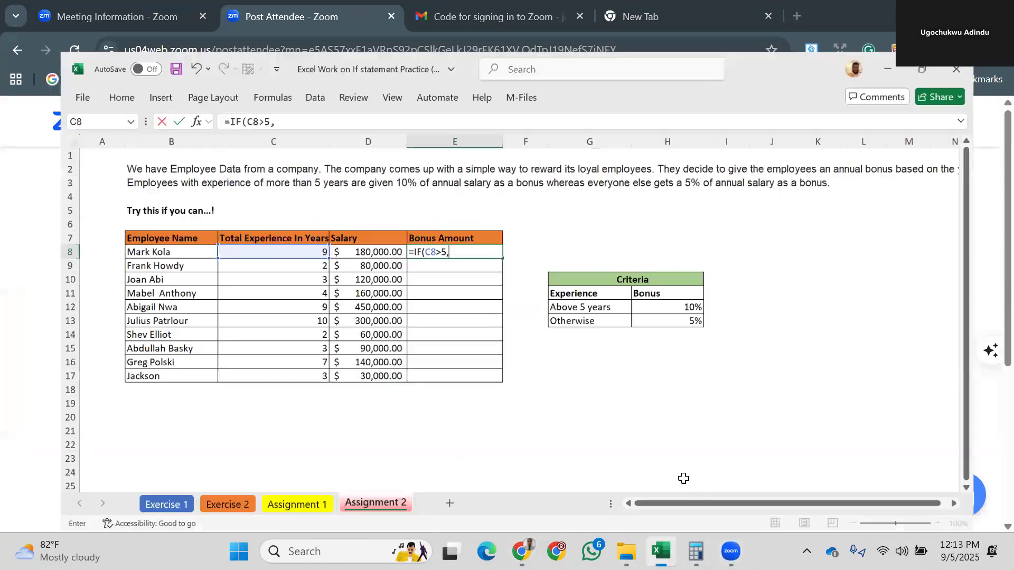
# Step: Switch to Calculator and divide 10 by 100 to convert the 10% bonus rate to a decimal
pyautogui.click(696, 552)
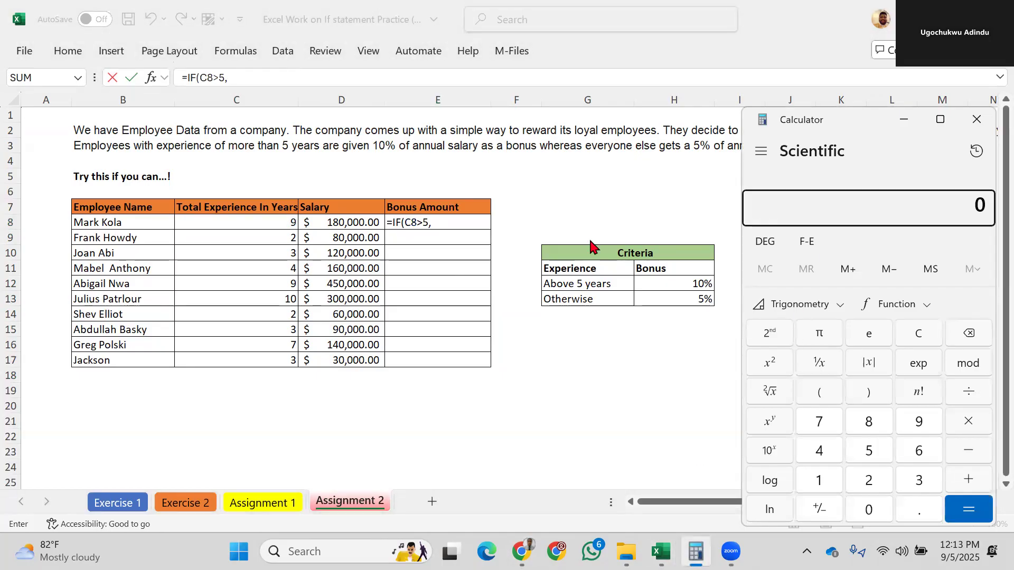
pyautogui.write('10')
pyautogui.press('/')
pyautogui.write('100')
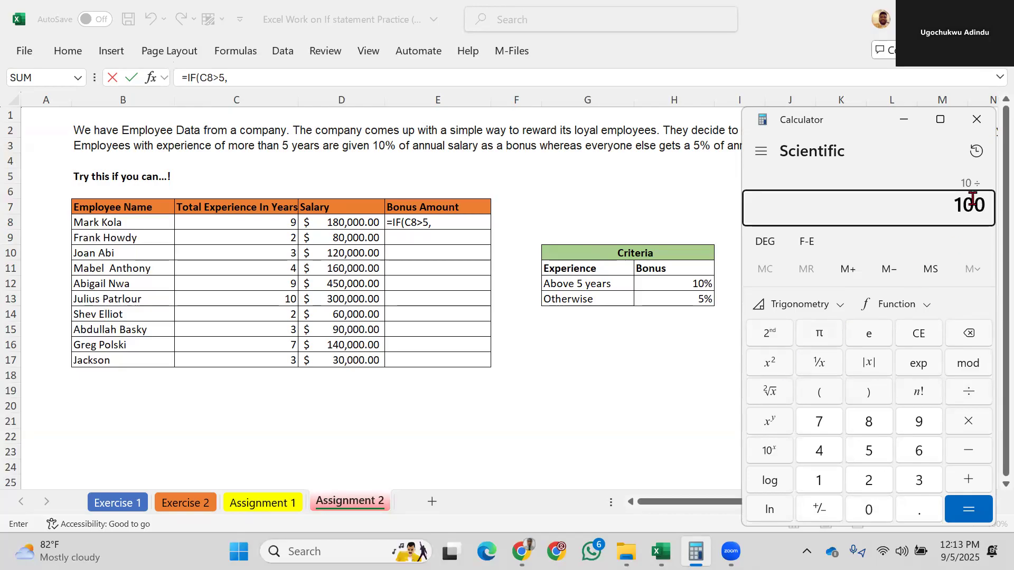
pyautogui.click(961, 510)
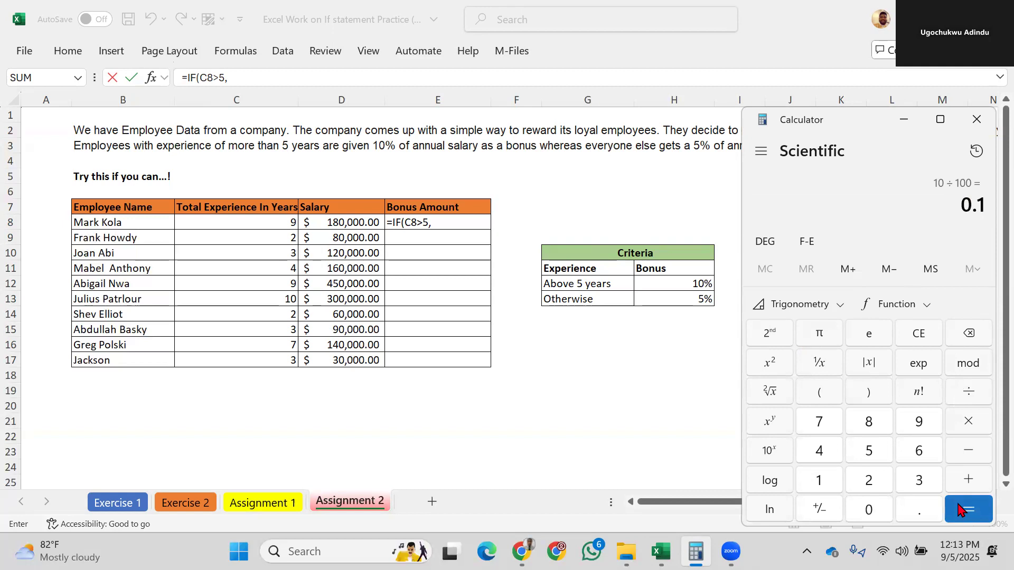
pyautogui.click(973, 425)
pyautogui.write('5000')
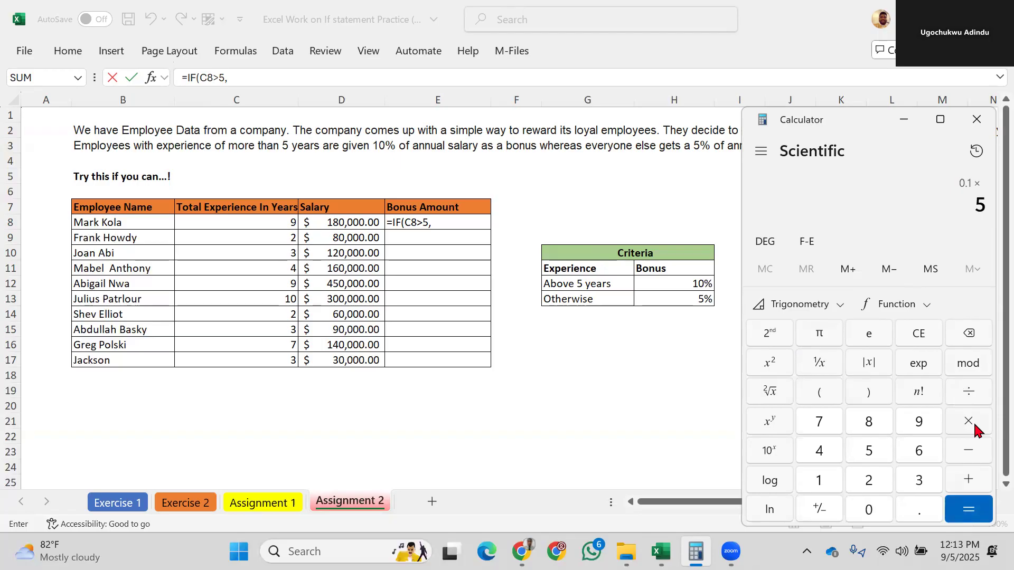
pyautogui.click(971, 508)
pyautogui.click(916, 332)
# Step: Multiply 500,000 by 0.1 as a sample 10% bonus calculation
pyautogui.write('500,000')
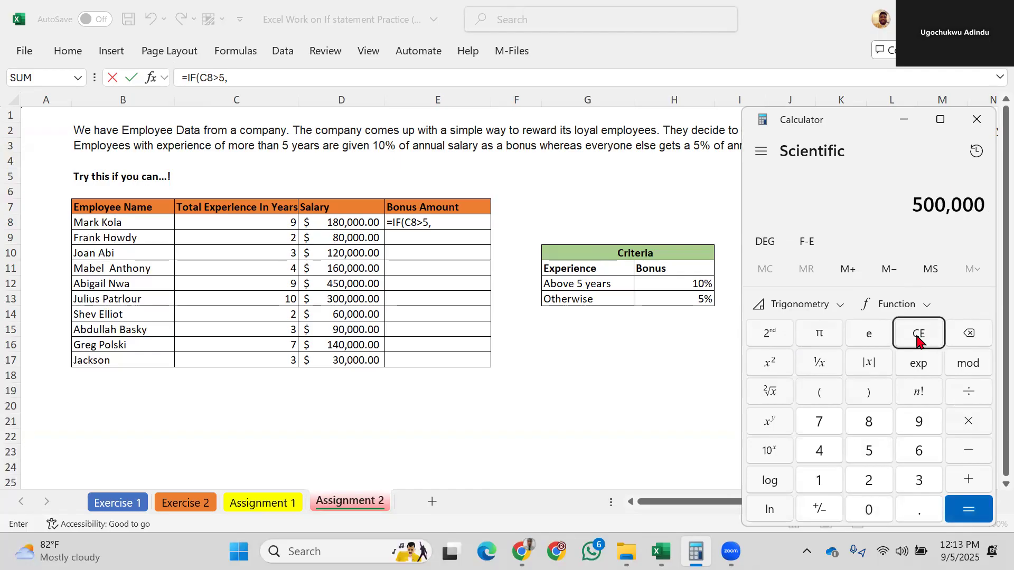
pyautogui.click(974, 417)
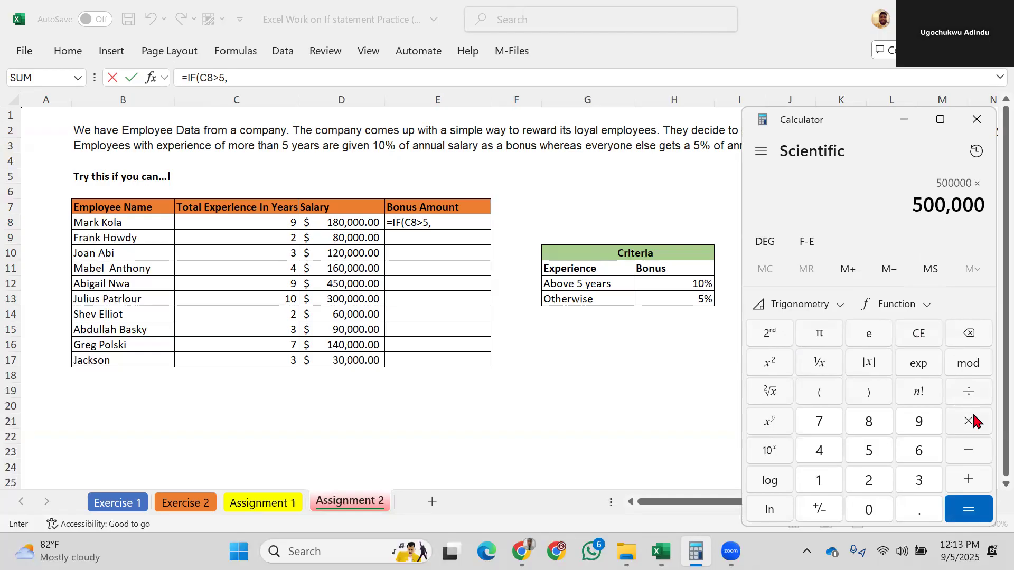
pyautogui.write('0.1')
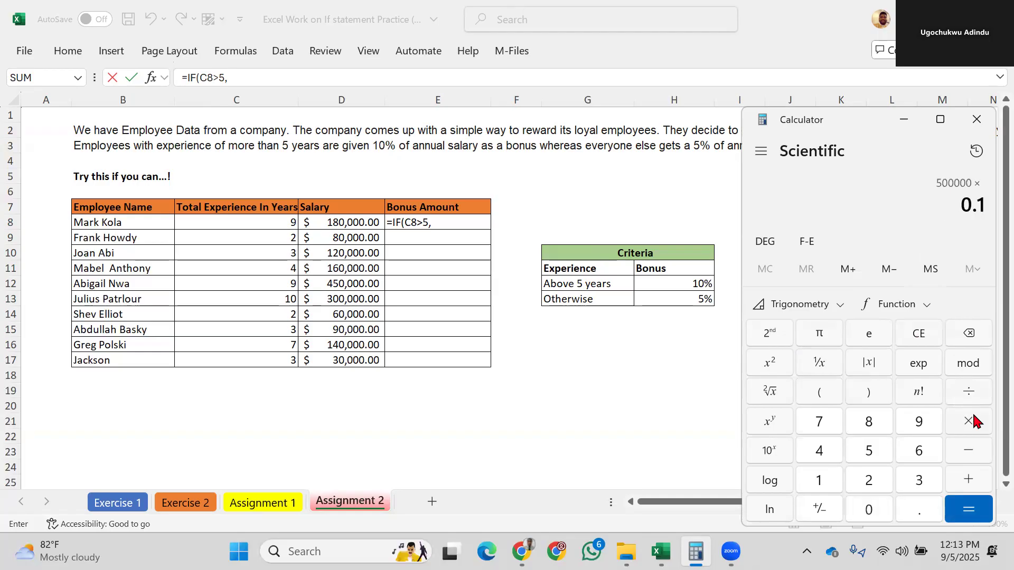
pyautogui.click(975, 509)
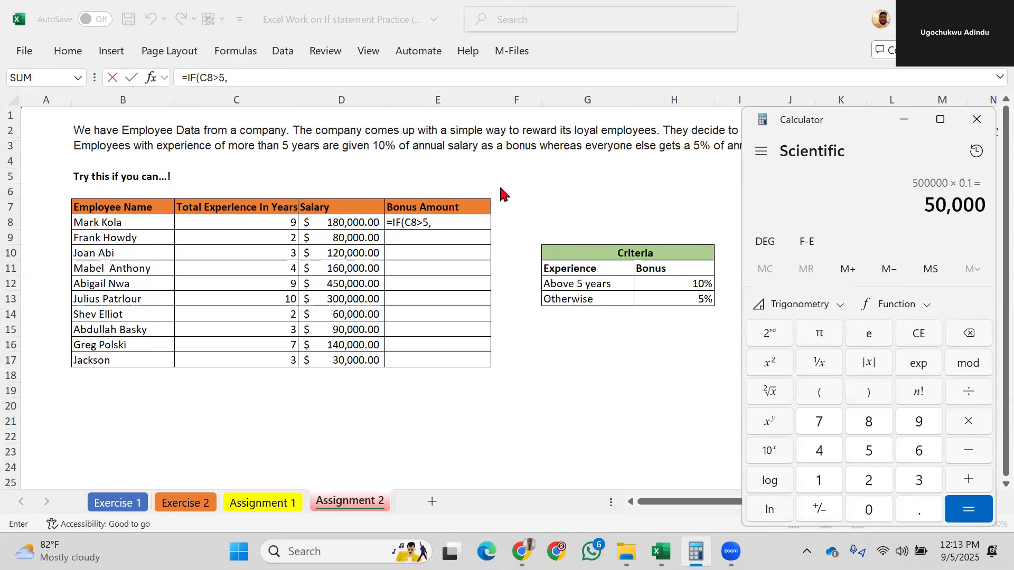
# Step: Return to Excel and add 0.1*D8, to the E8 formula as the value if true
pyautogui.click(457, 227)
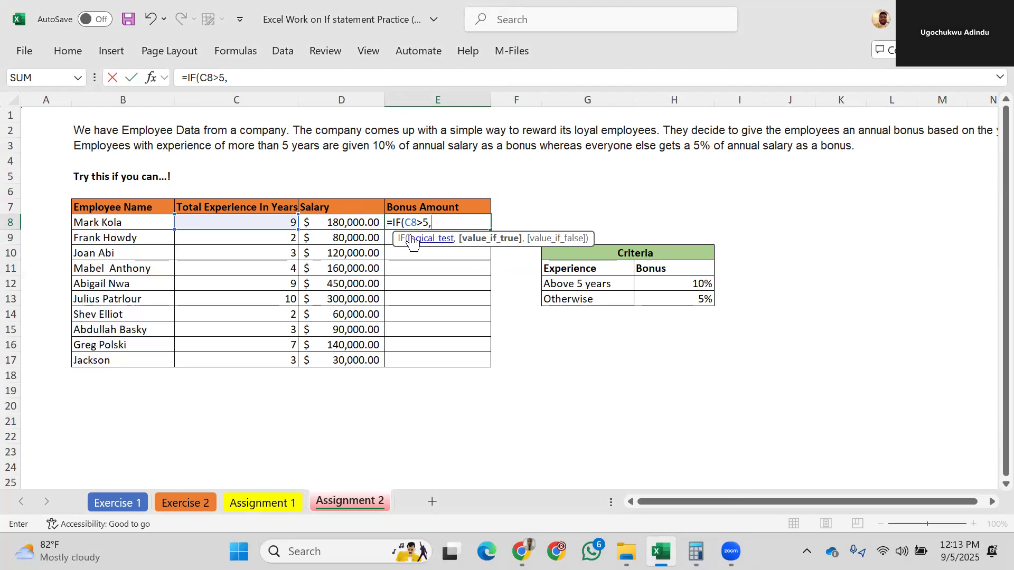
pyautogui.write('0.1')
pyautogui.click(696, 552)
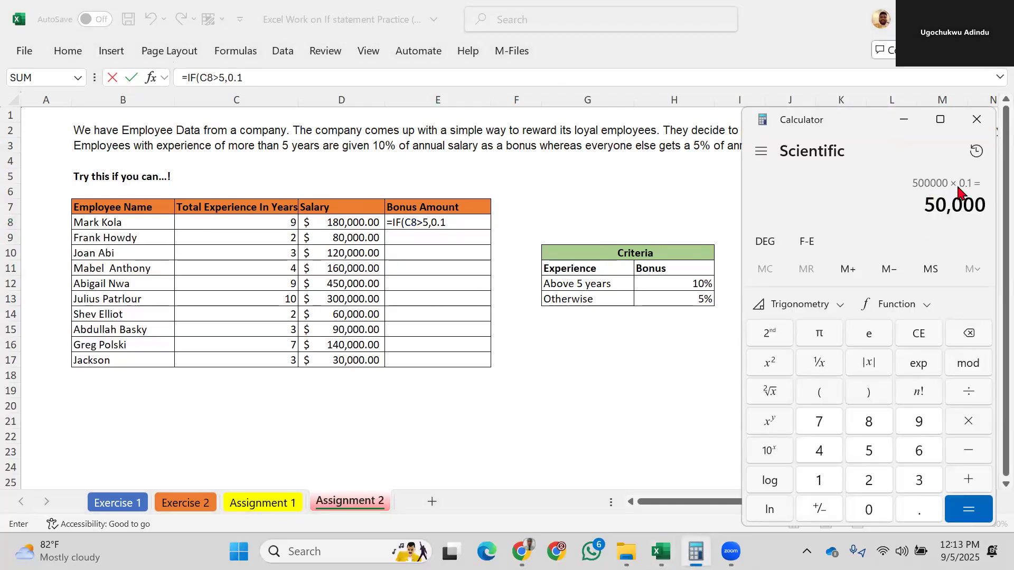
pyautogui.click(460, 218)
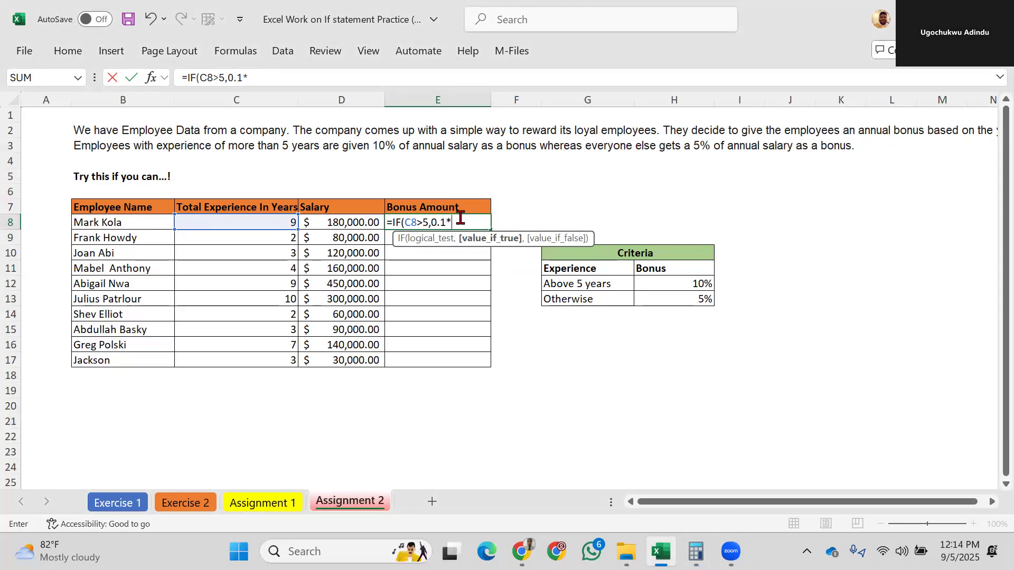
pyautogui.click(352, 222)
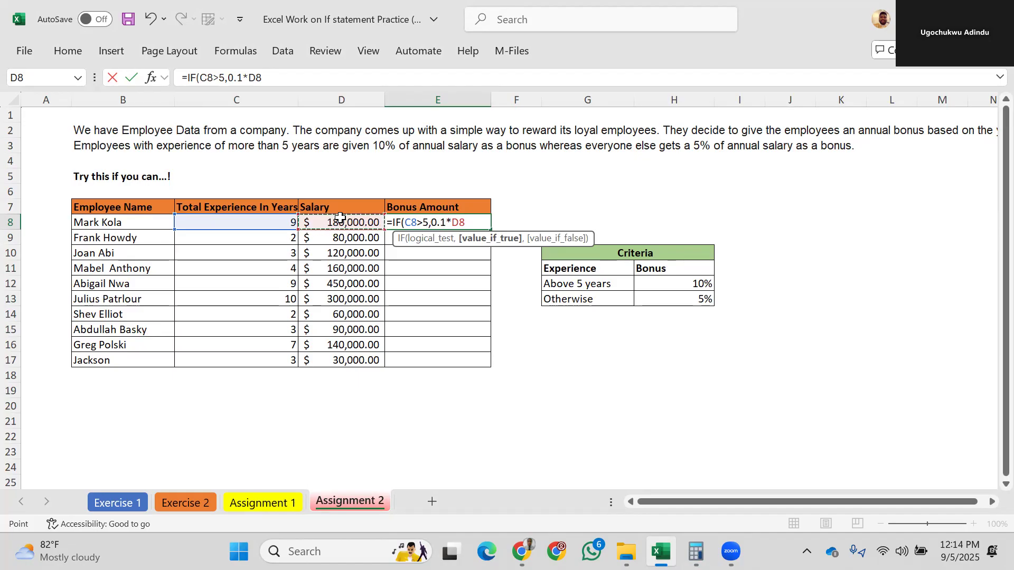
pyautogui.write(',')
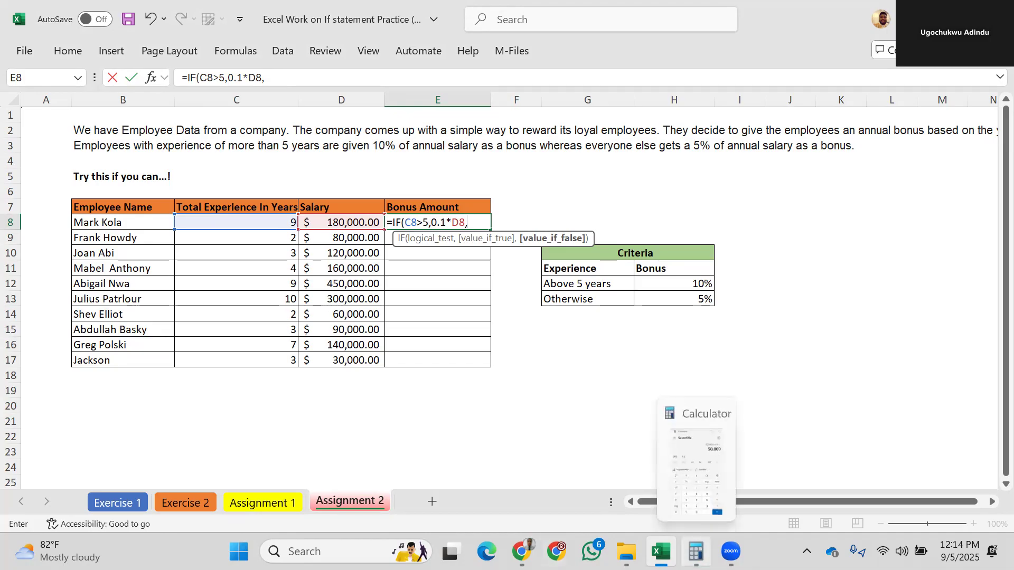
# Step: Switch to Calculator and divide 5 by 100 to convert the 5% bonus rate to a decimal
pyautogui.click(696, 552)
pyautogui.click(918, 333)
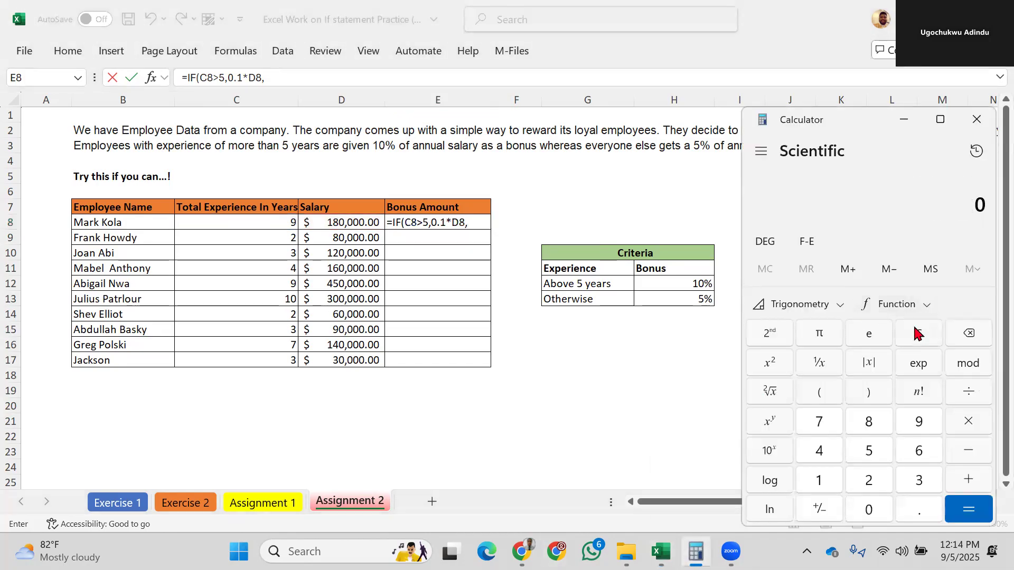
pyautogui.write('5/100')
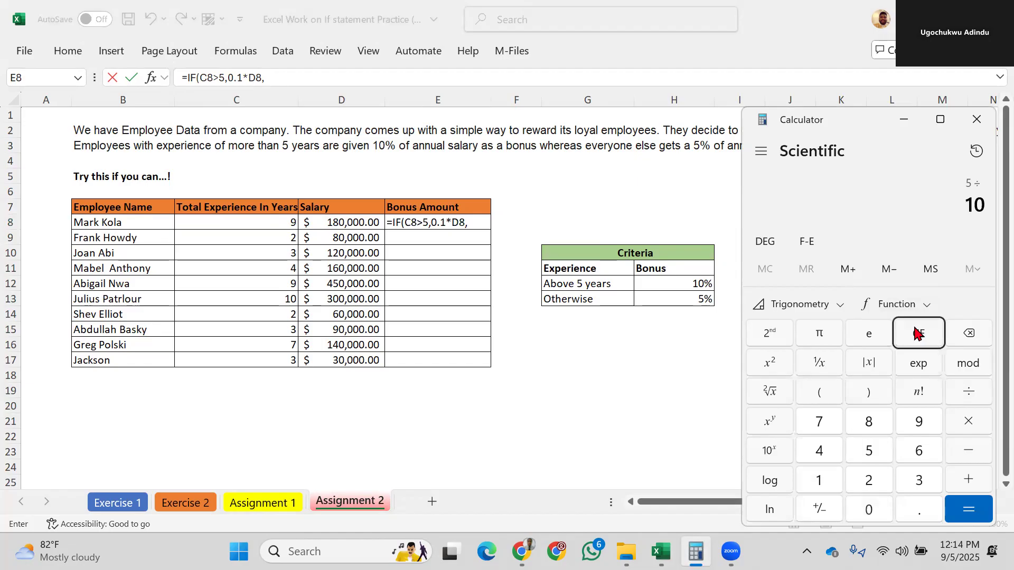
pyautogui.click(969, 510)
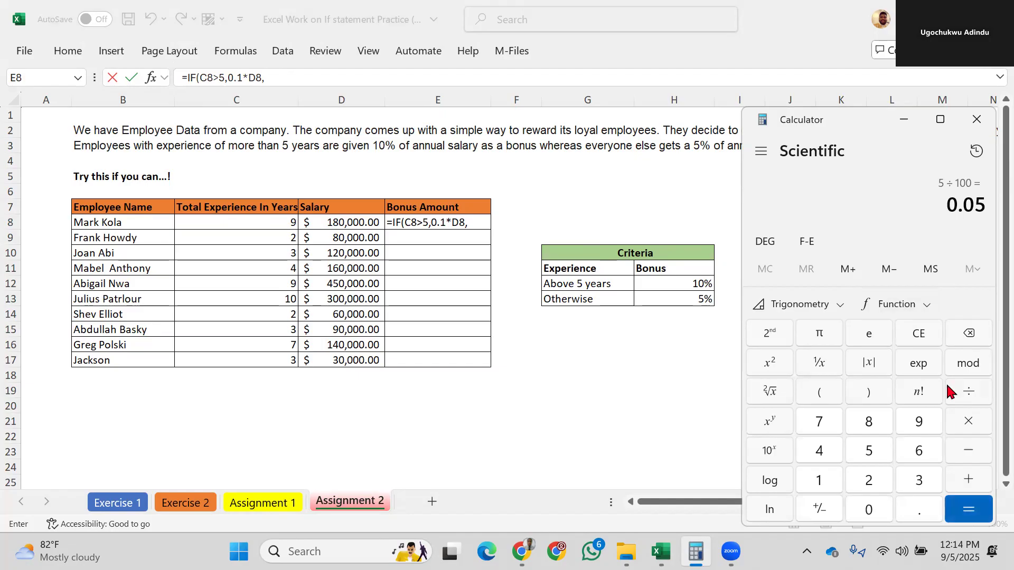
# Step: Multiply 500,000 by 0.05 as a sample 5% bonus calculation
pyautogui.click(924, 337)
pyautogui.write('500,000')
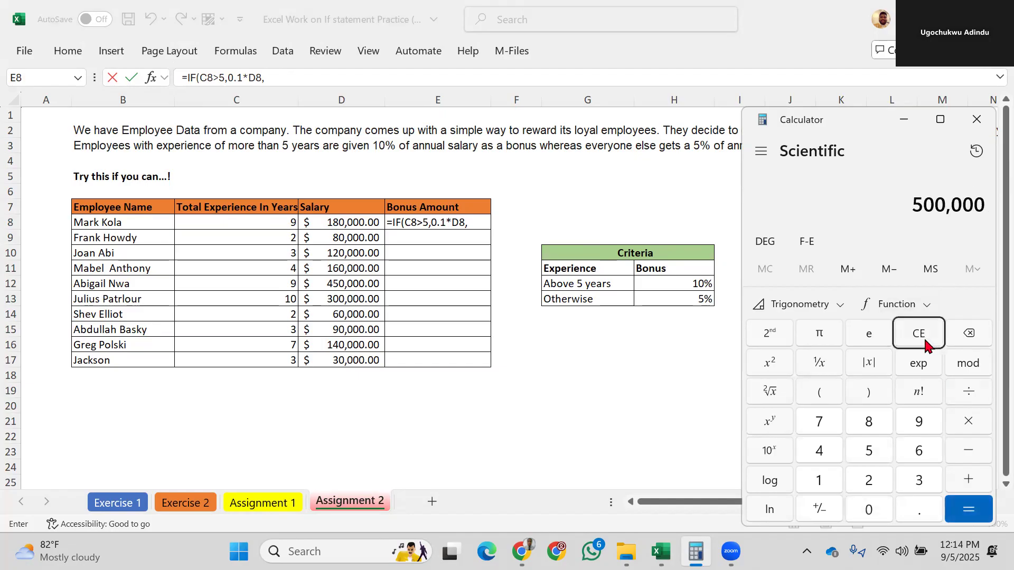
pyautogui.click(975, 424)
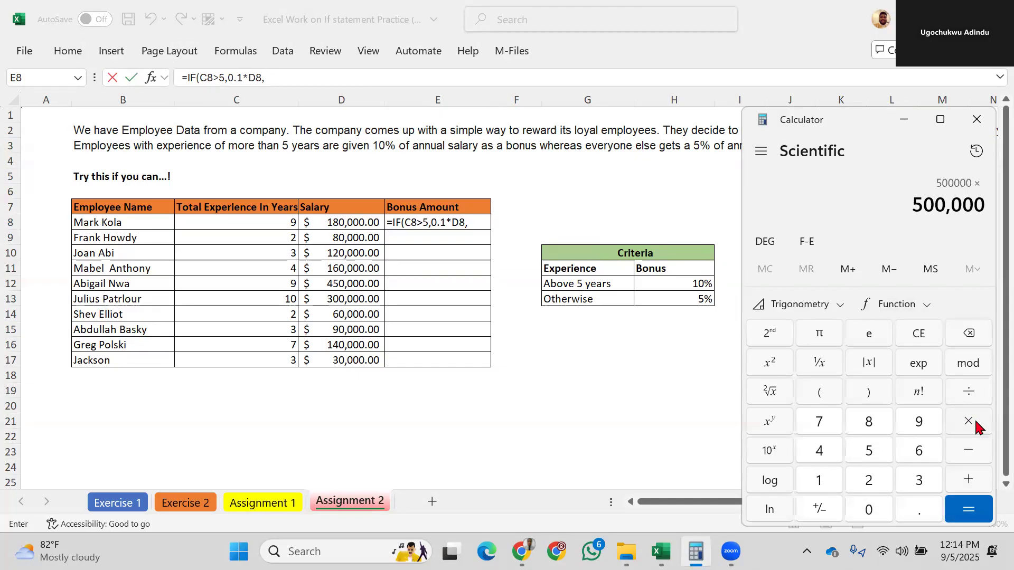
pyautogui.write('0.05')
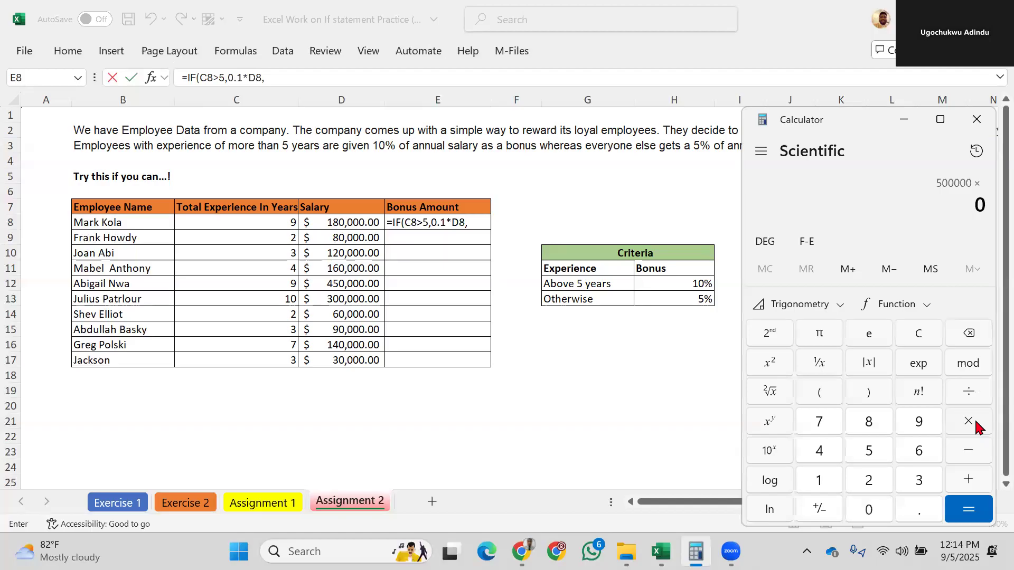
pyautogui.press('Return')
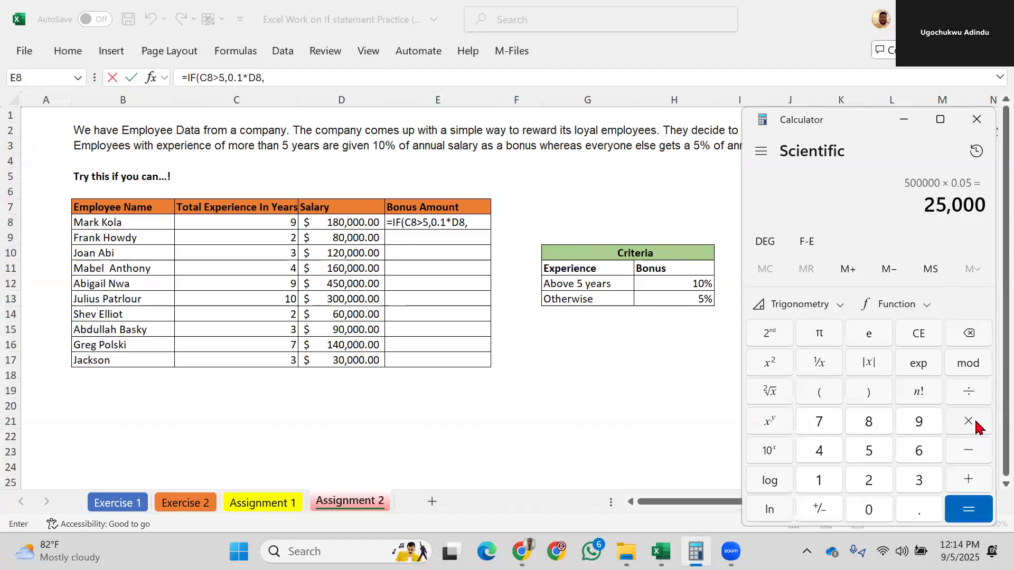
# Step: Repeat the sample 5% calculation in reversed order, as 0.05 times 500,000
pyautogui.click(917, 335)
pyautogui.write('0.05')
pyautogui.click(981, 427)
pyautogui.write('500,000')
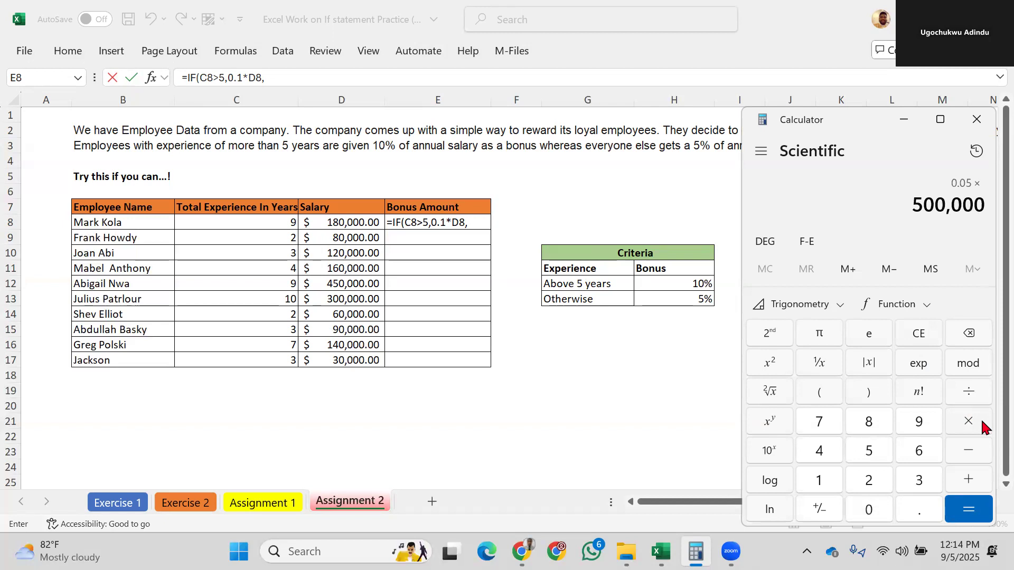
pyautogui.click(960, 513)
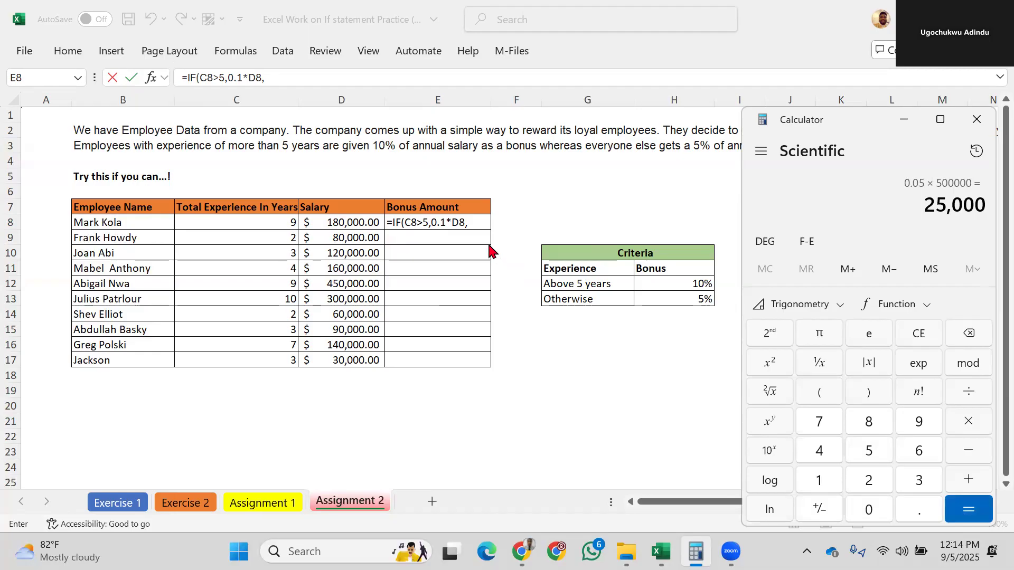
# Step: Return to Excel and complete the E8 formula with 0.05*D8 as the value if false, giving =IF(C8>5,0.1*D8,0.05*D8)
pyautogui.click(475, 223)
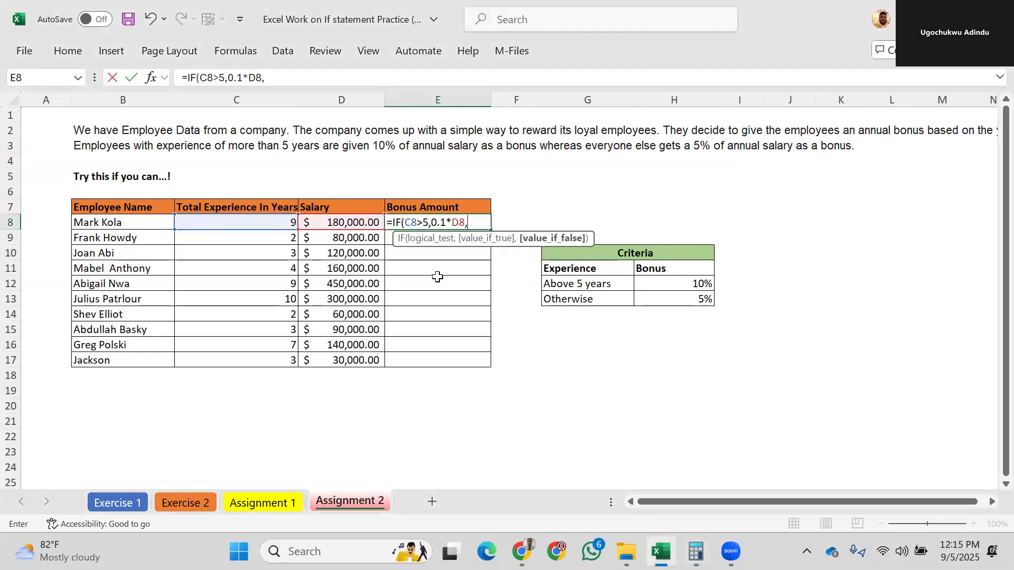
pyautogui.write('0.05*')
pyautogui.click(339, 223)
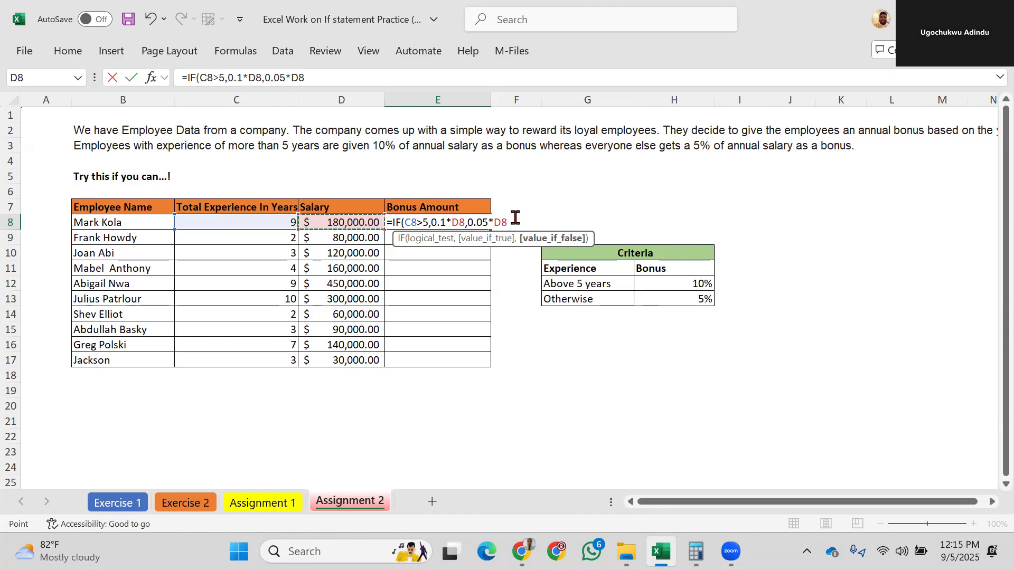
pyautogui.write(')')
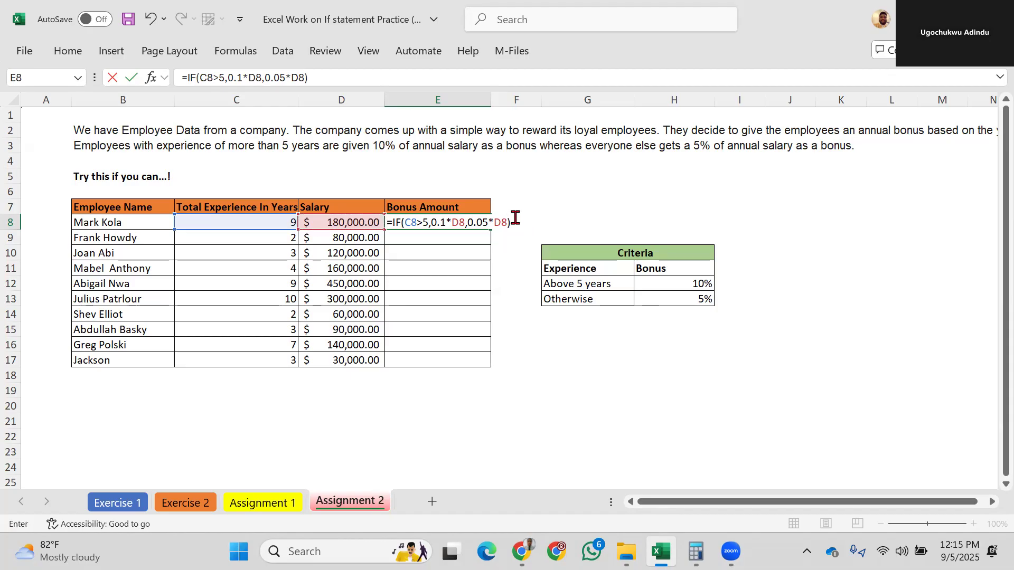
pyautogui.press('Return')
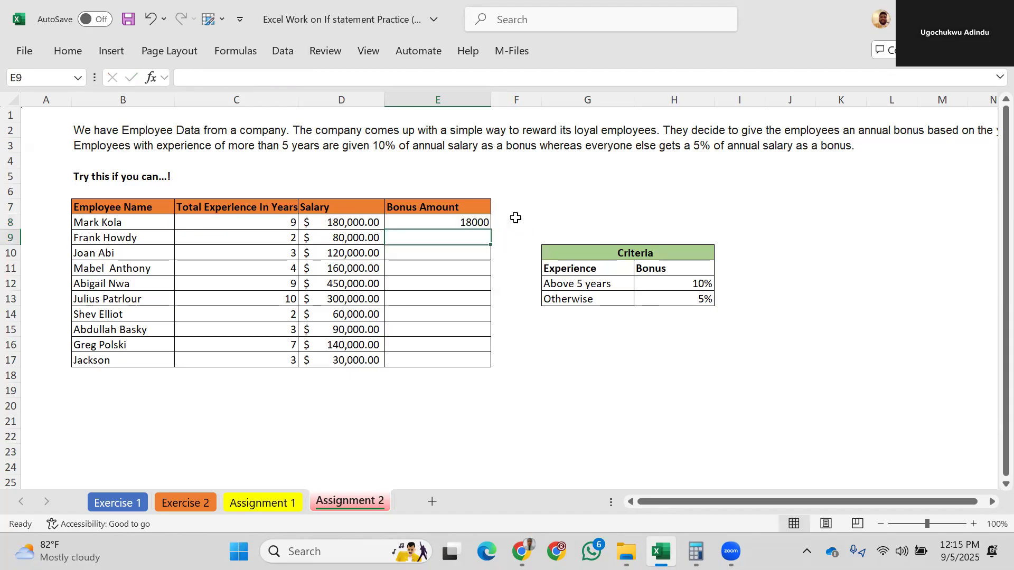
# Step: Fill the bonus formula from E8 down to E17 for the remaining employees
pyautogui.click(347, 221)
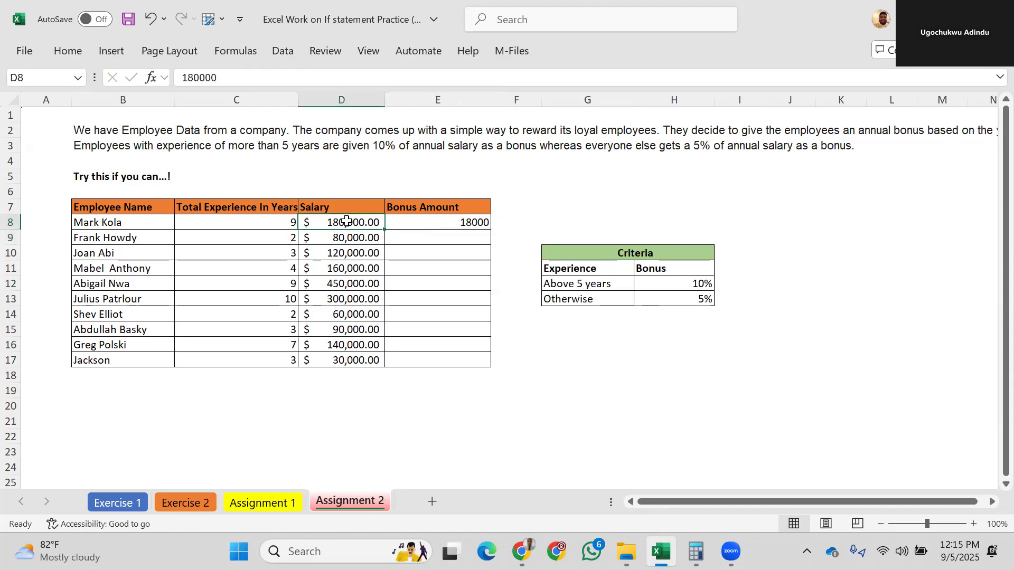
pyautogui.click(447, 223)
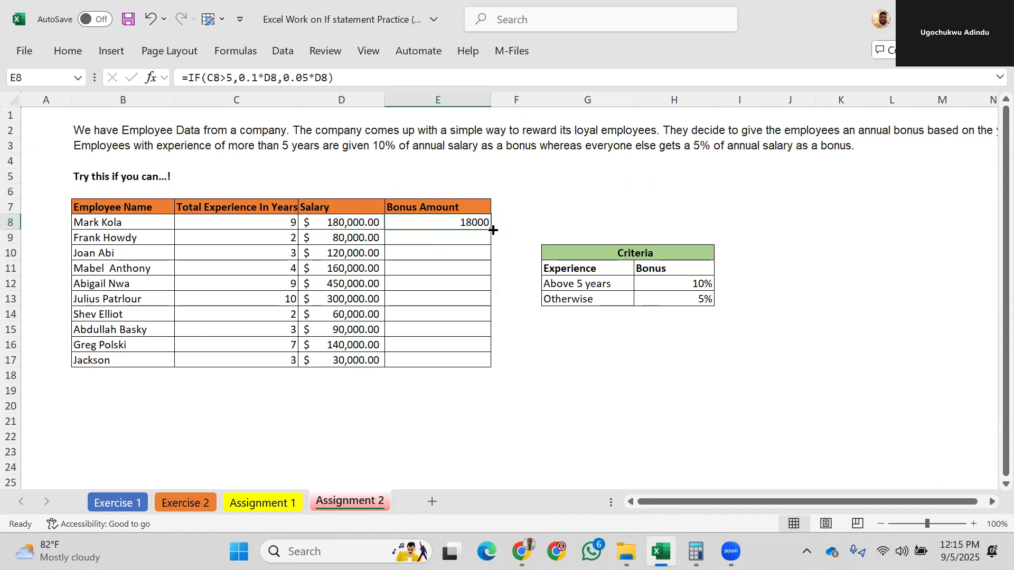
pyautogui.moveTo(492, 229); pyautogui.dragTo(491, 366)
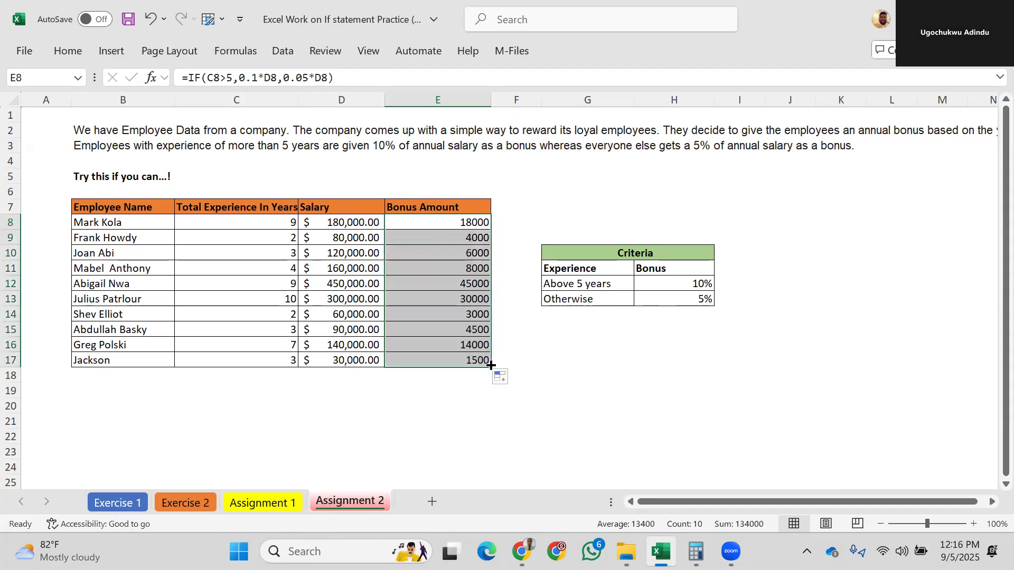
pyautogui.click(518, 343)
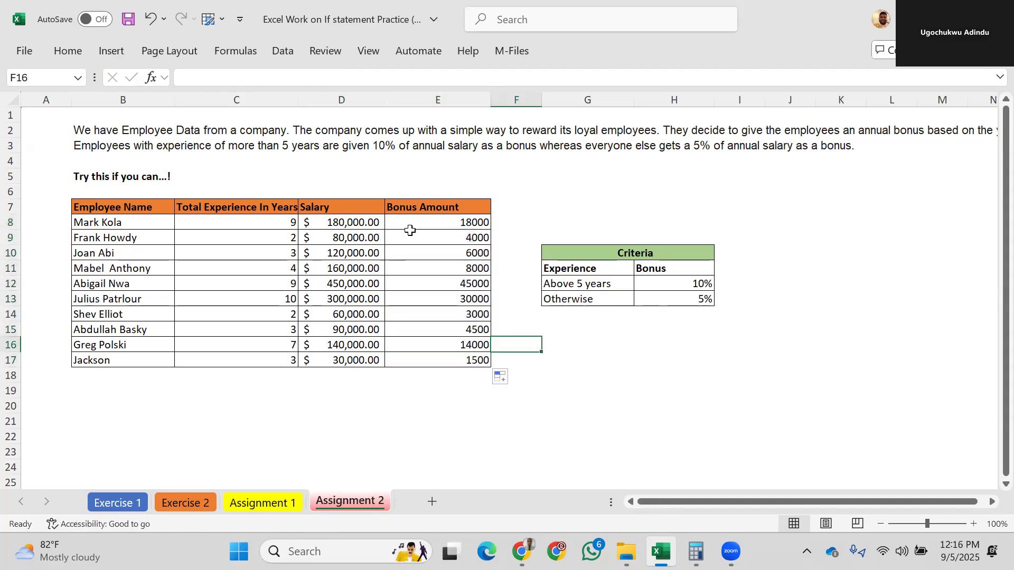
# Step: Format the bonus amounts in E8:E17 with the Accounting dollar number format
pyautogui.click(458, 222)
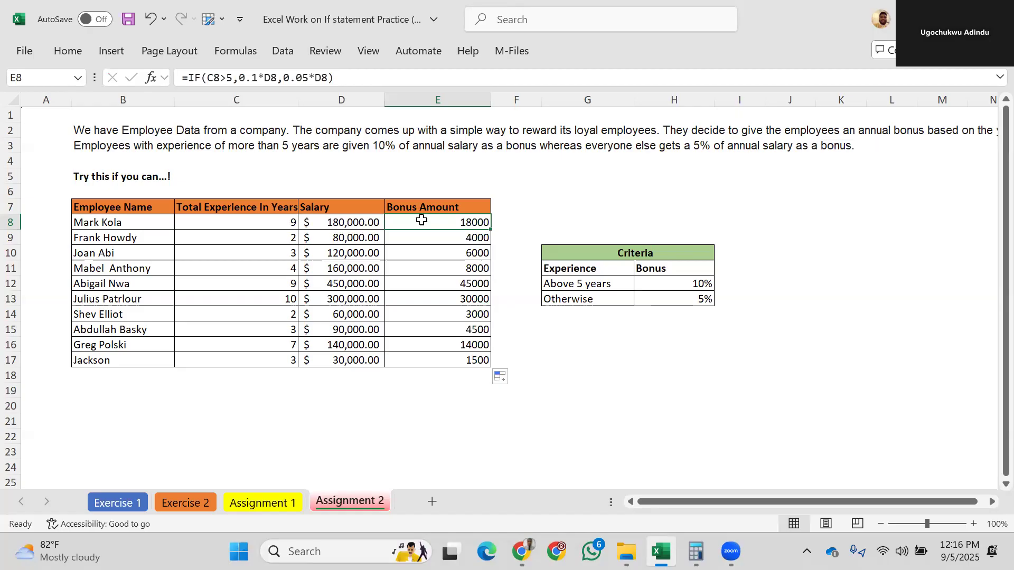
pyautogui.moveTo(422, 220); pyautogui.dragTo(421, 360)
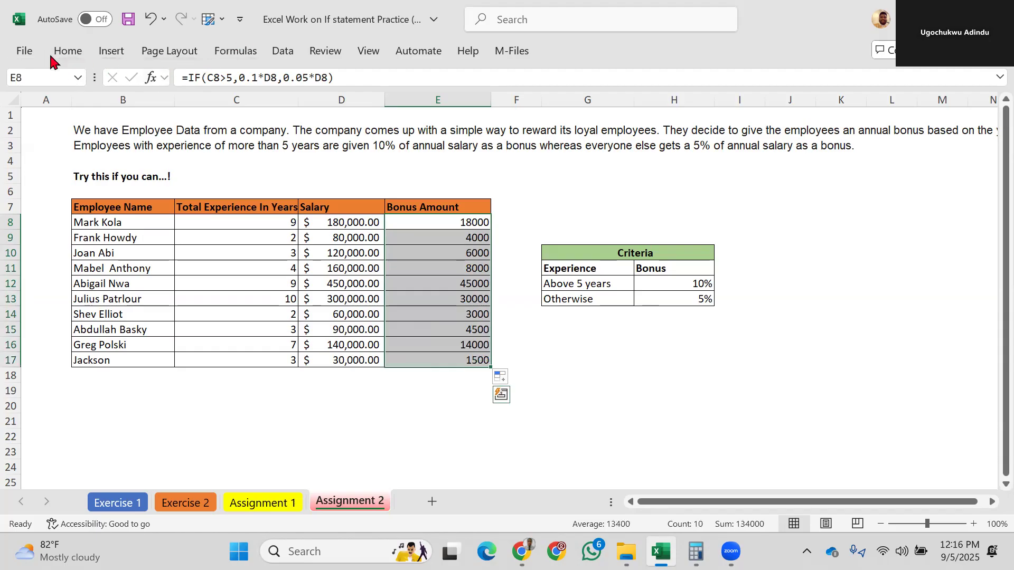
pyautogui.click(67, 52)
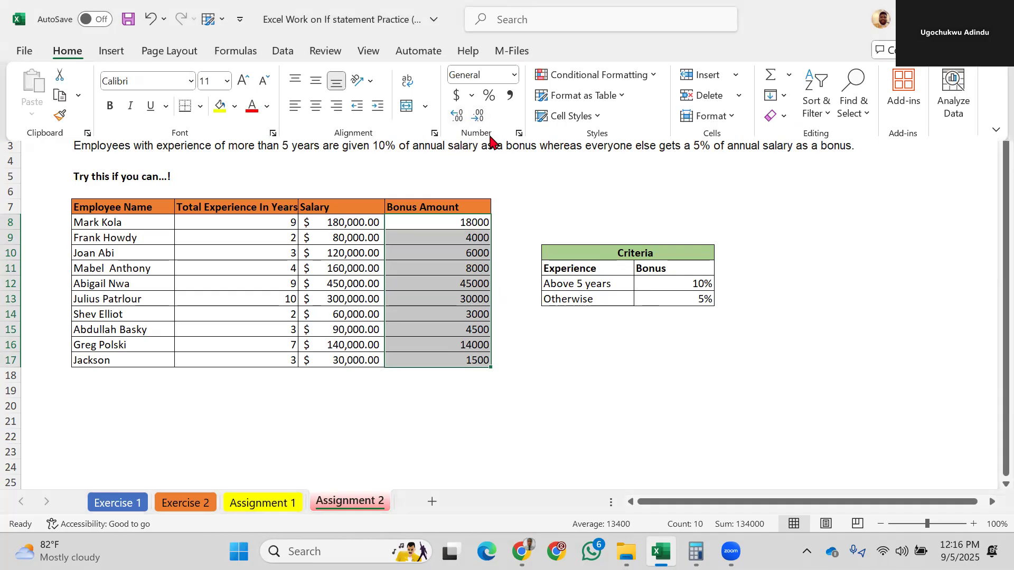
pyautogui.click(460, 99)
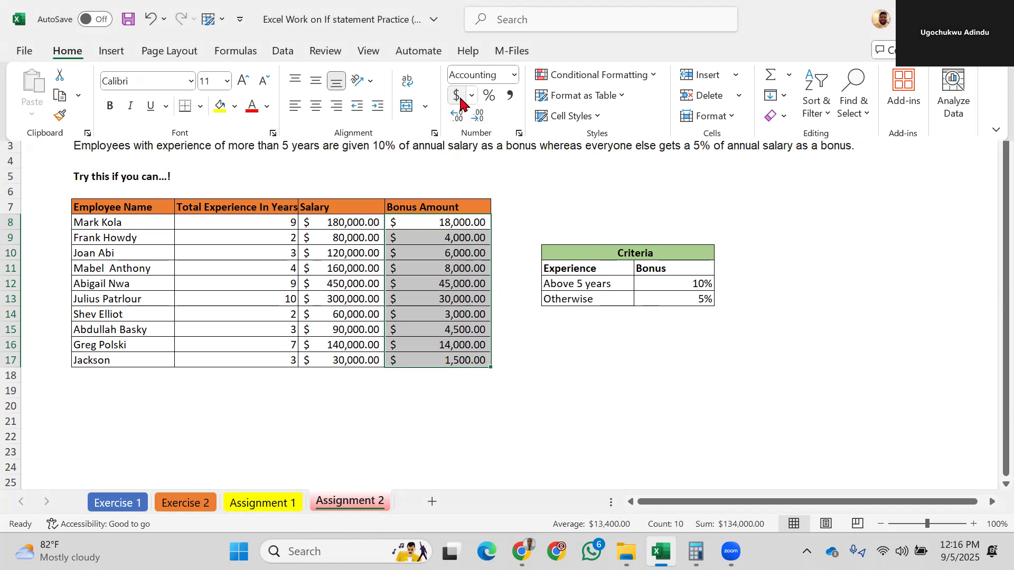
pyautogui.click(561, 386)
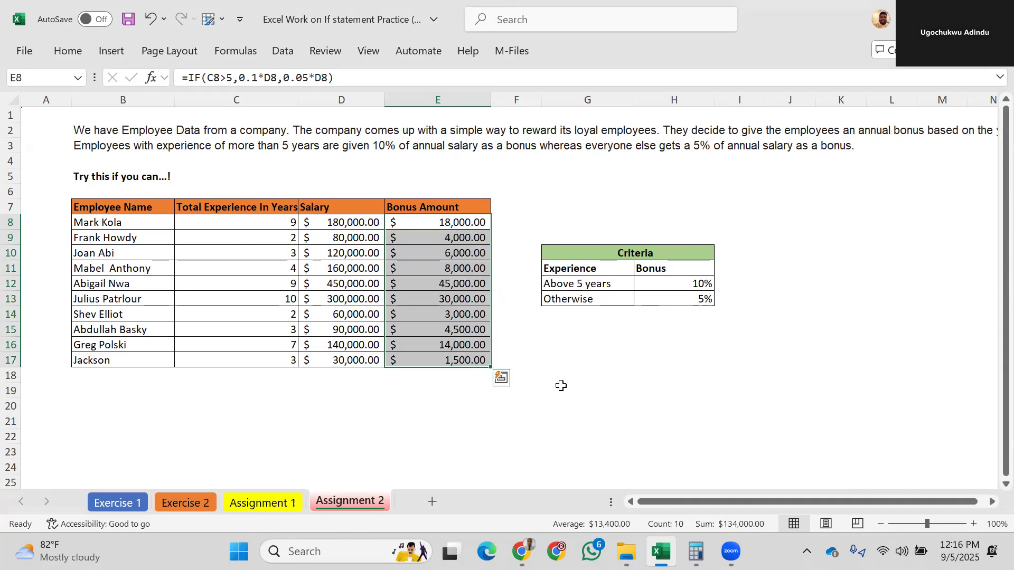
pyautogui.click(589, 129)
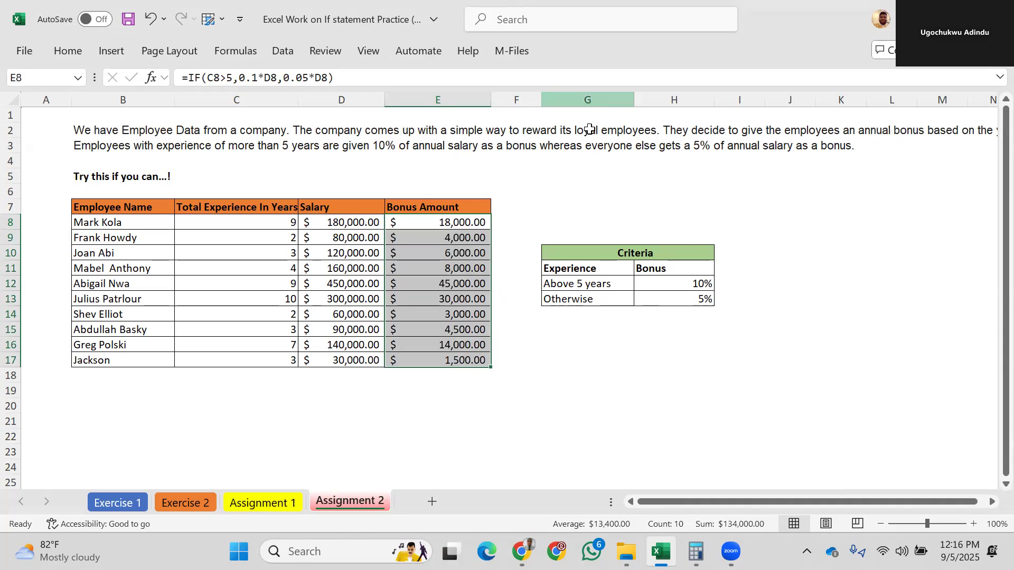
pyautogui.click(743, 88)
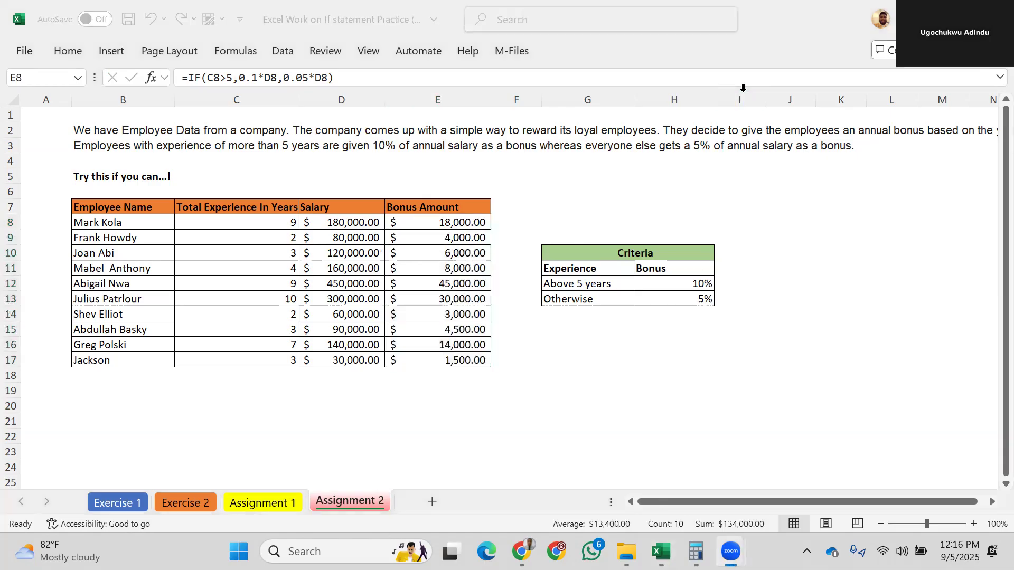